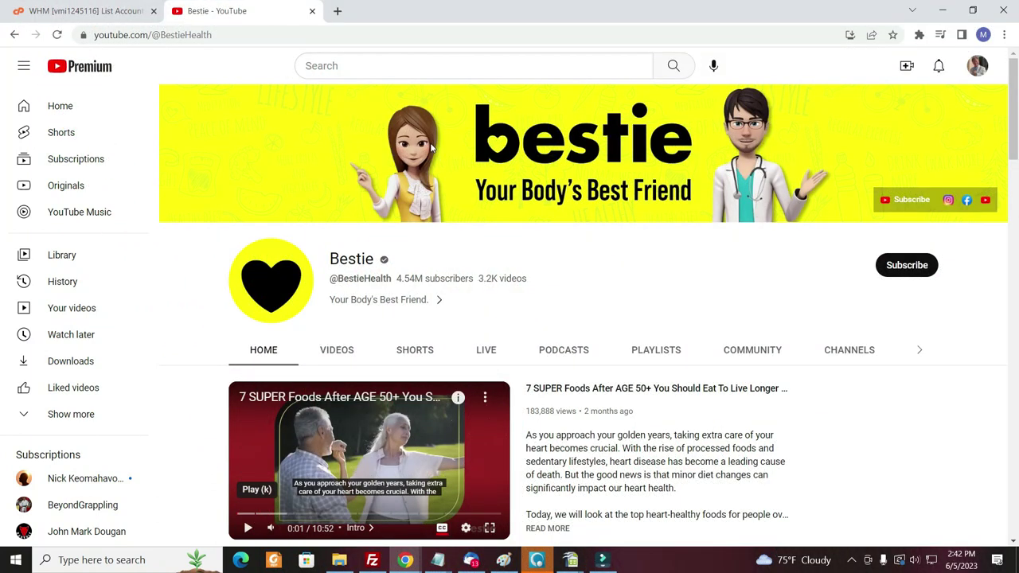
- Play the Bestie extreme heat waves video to 3:01, pause it, and return to the Videos grid
left_click(338, 350)
left_click_drag(1011, 118, 1016, 180)
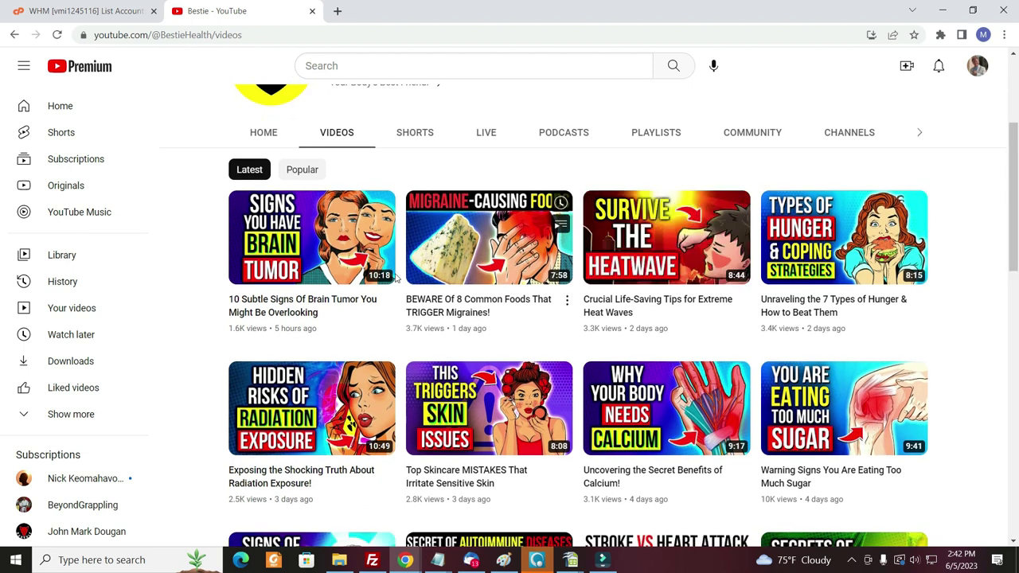
mouse_move(263, 263)
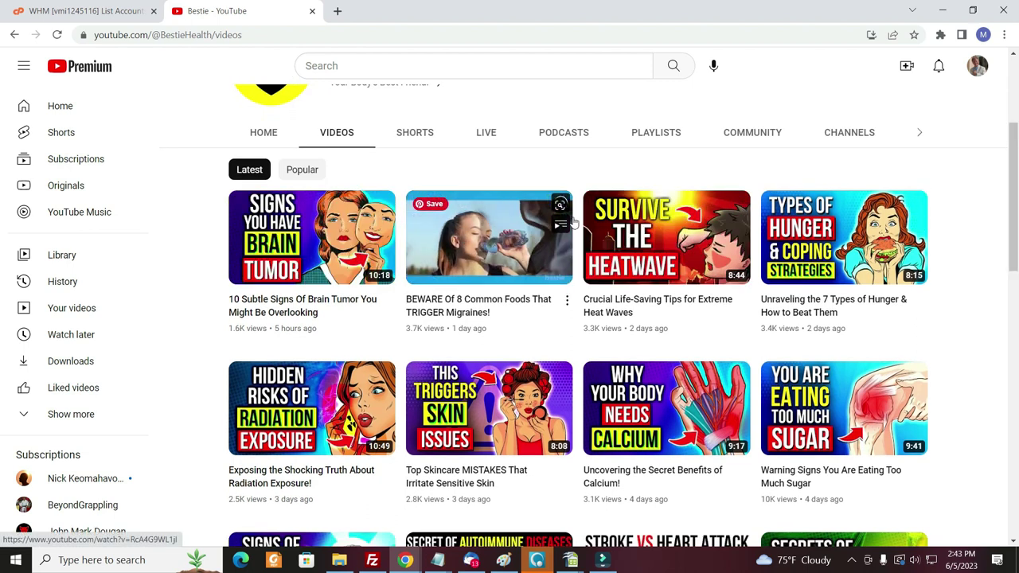
mouse_move(705, 216)
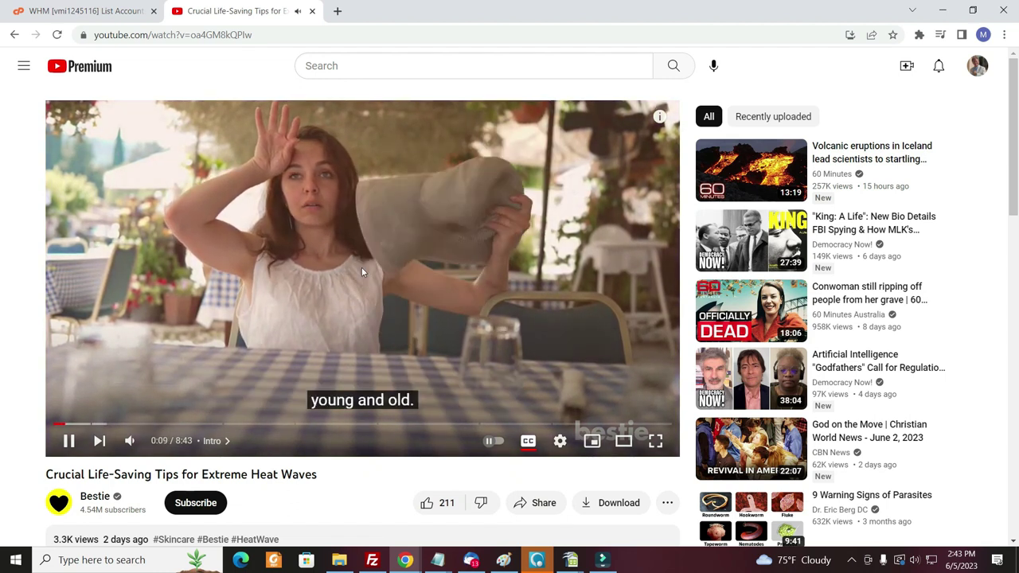
left_click_drag(69, 427, 334, 279)
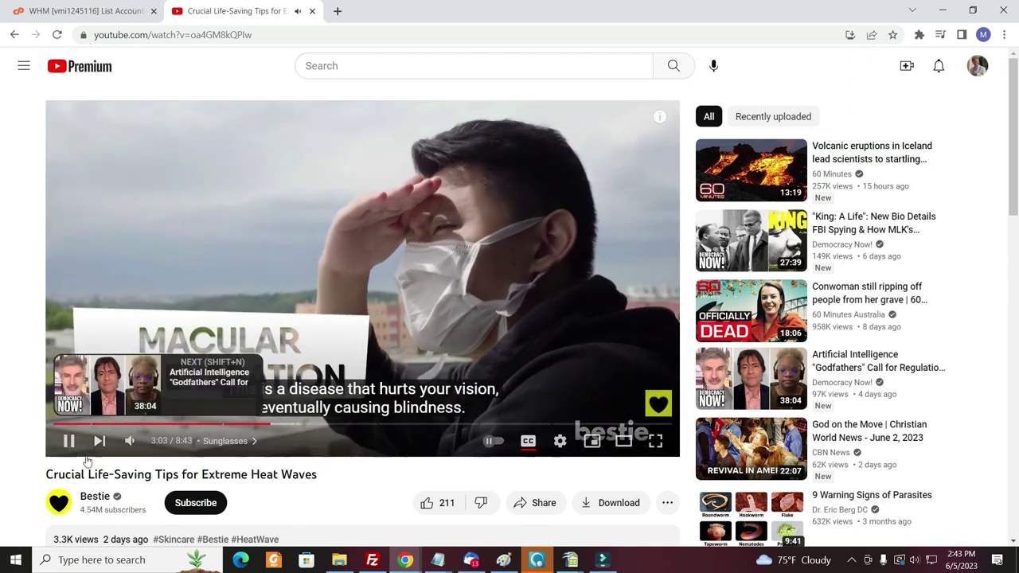
left_click(67, 440)
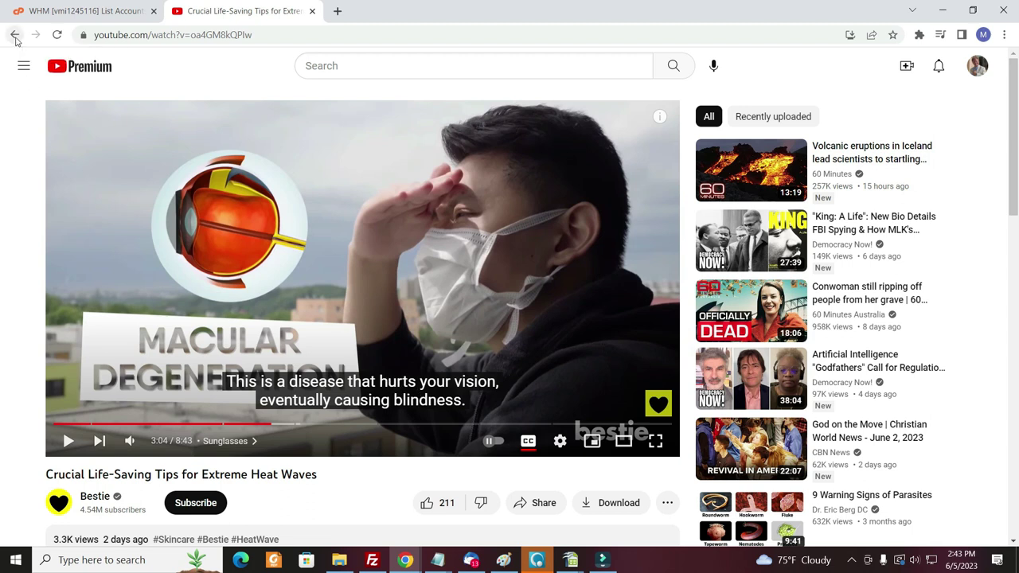
left_click(14, 35)
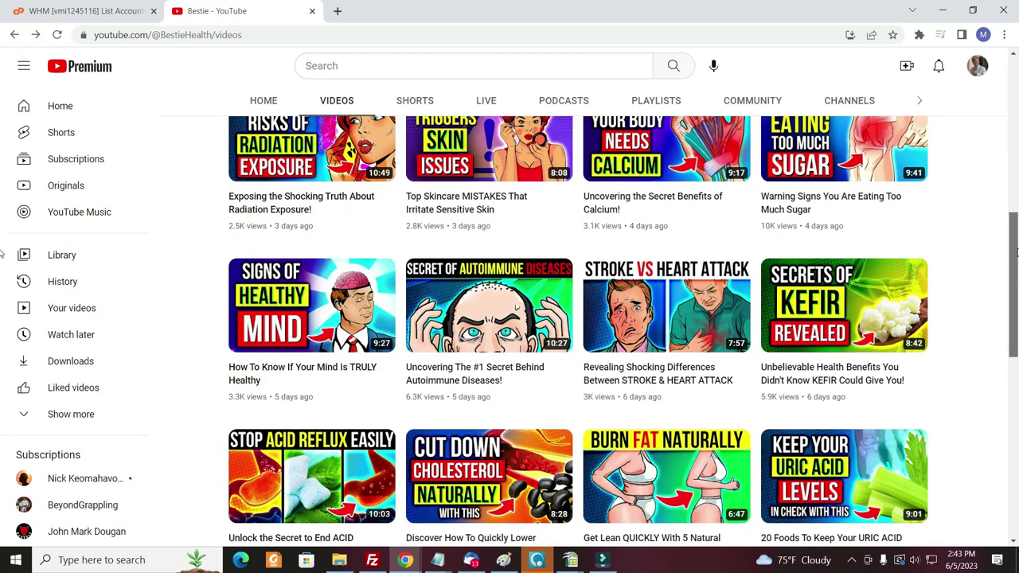
scroll(2, 246, "up", 2)
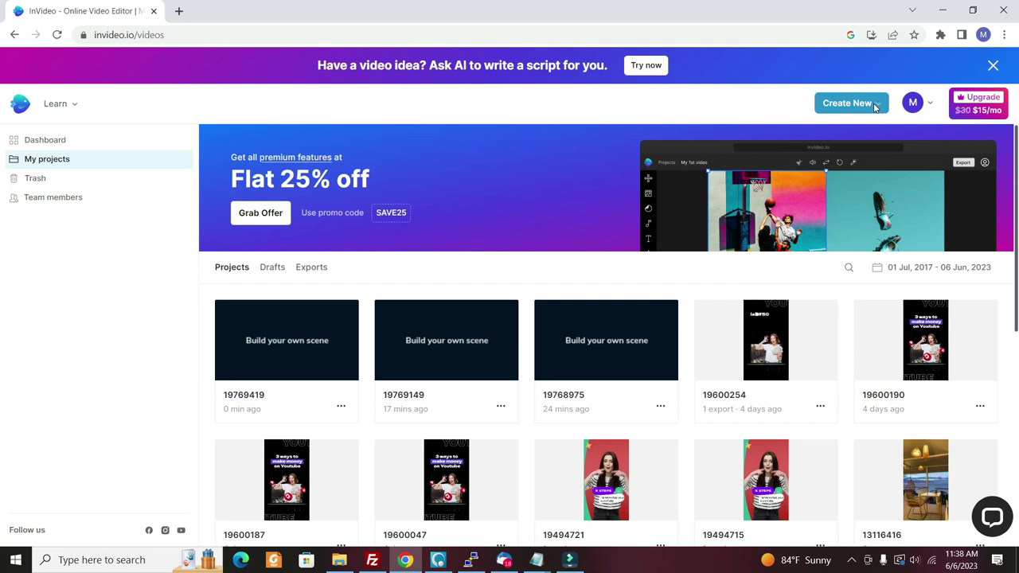
- Start a new Landscape (16:9) editor project from Create New
left_click(875, 105)
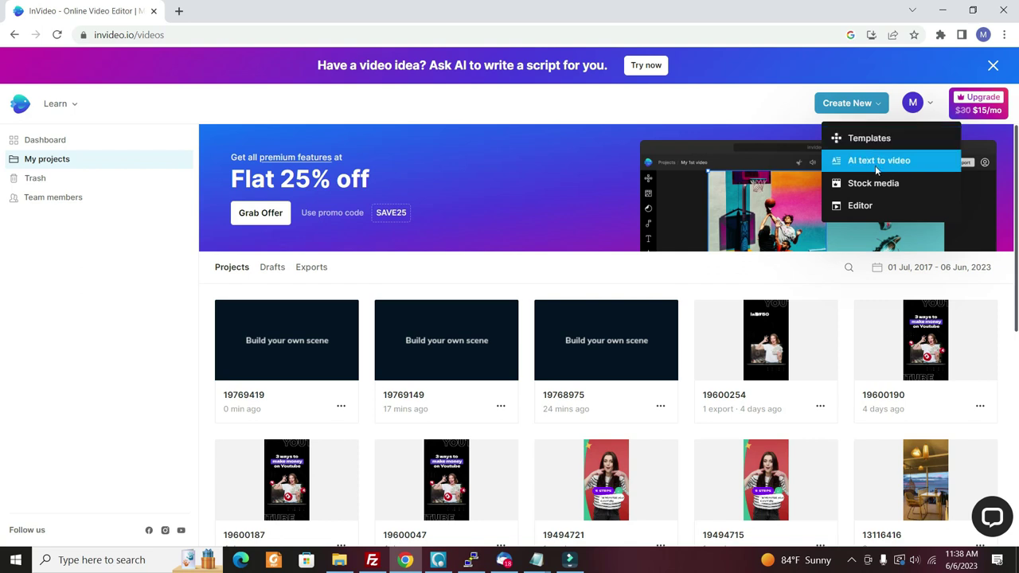
mouse_move(866, 204)
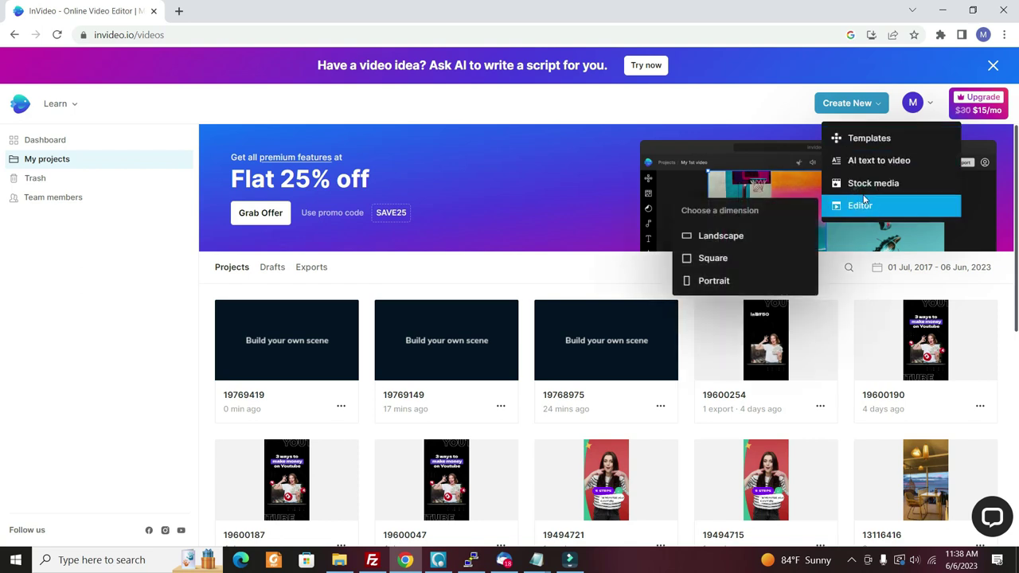
left_click(710, 237)
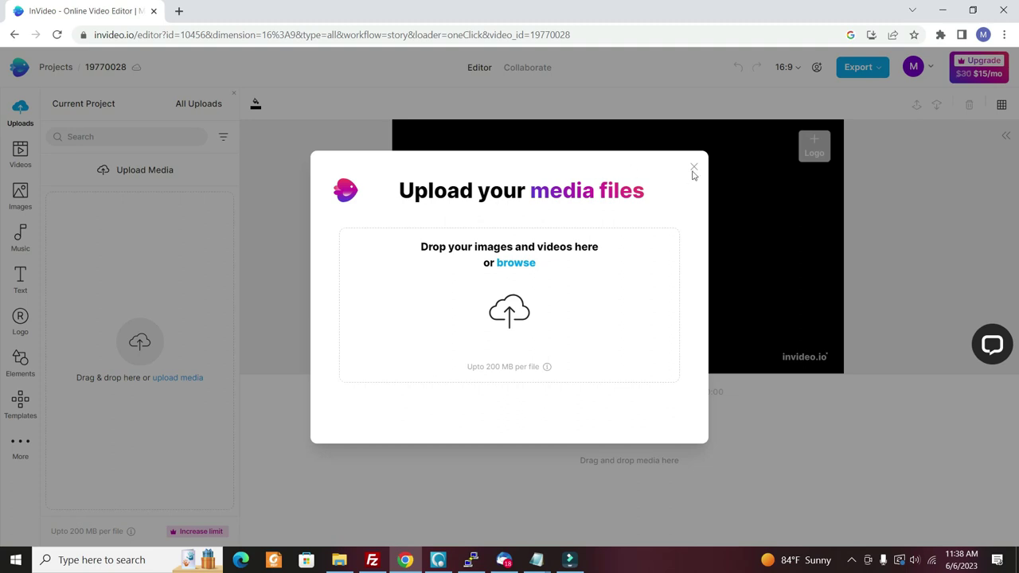
- Search stock videos for 'push ups' and drag the second clip onto the timeline
left_click(693, 167)
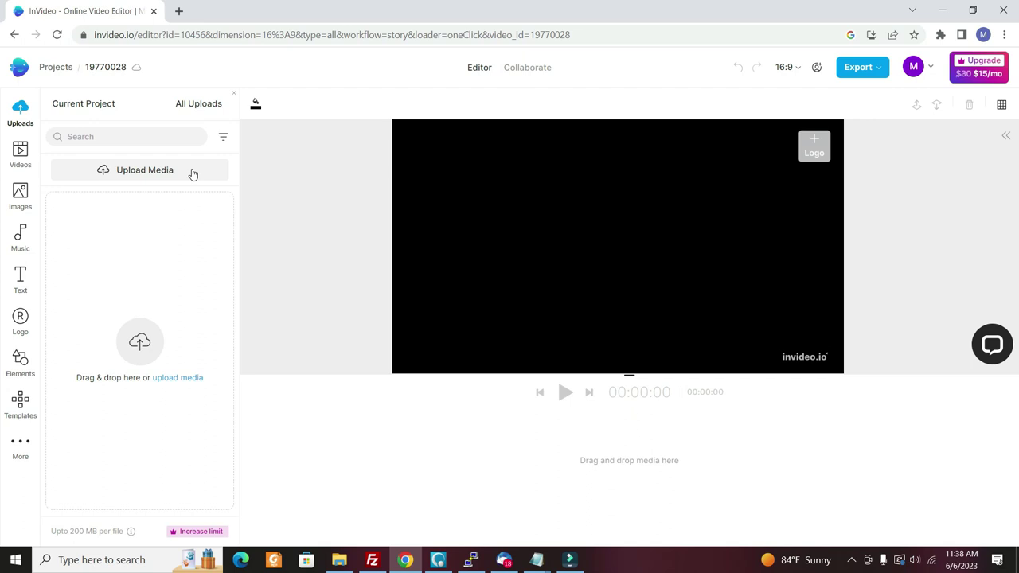
left_click(20, 152)
left_click(103, 131)
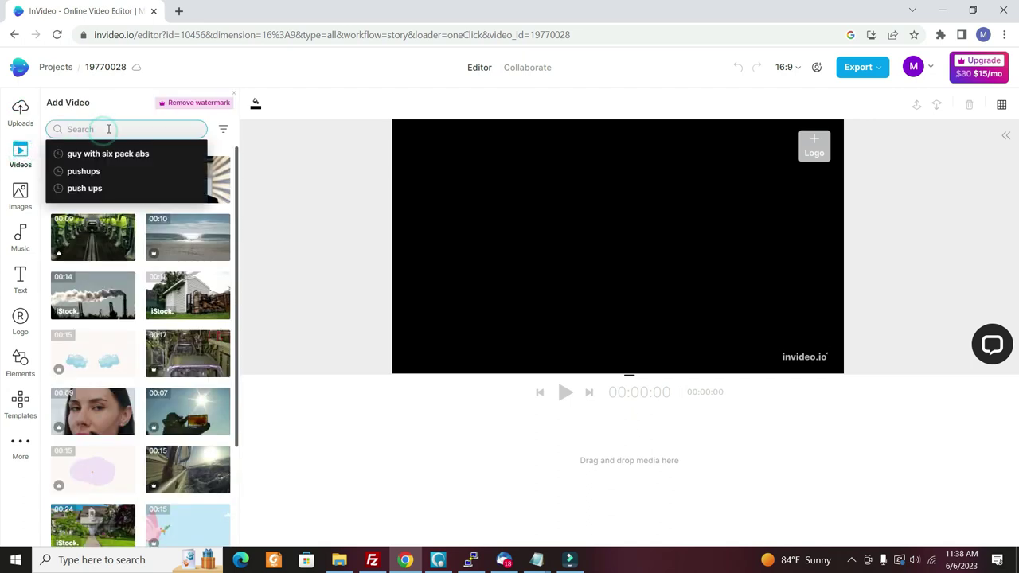
type("push ups")
key("Return")
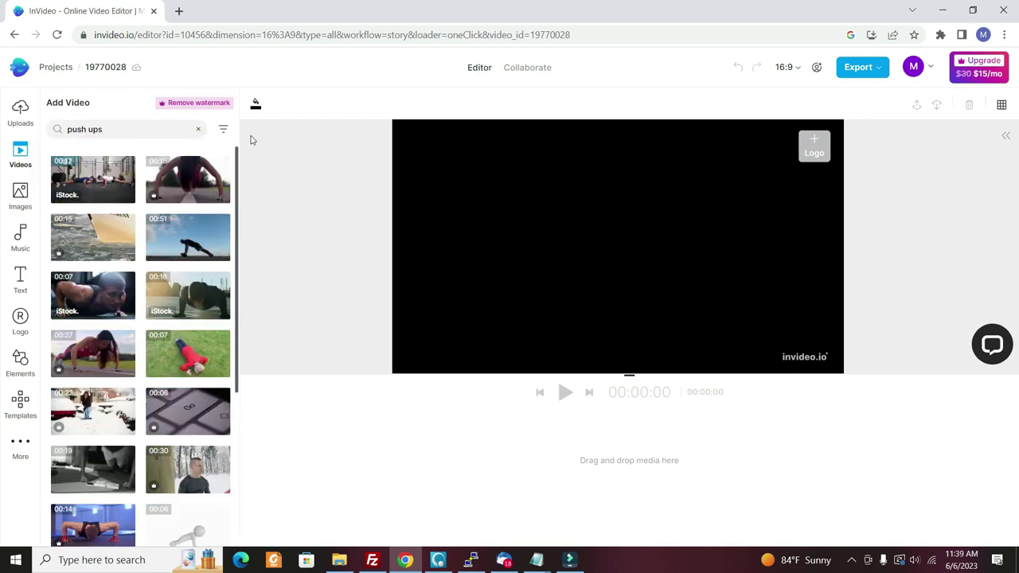
mouse_move(177, 185)
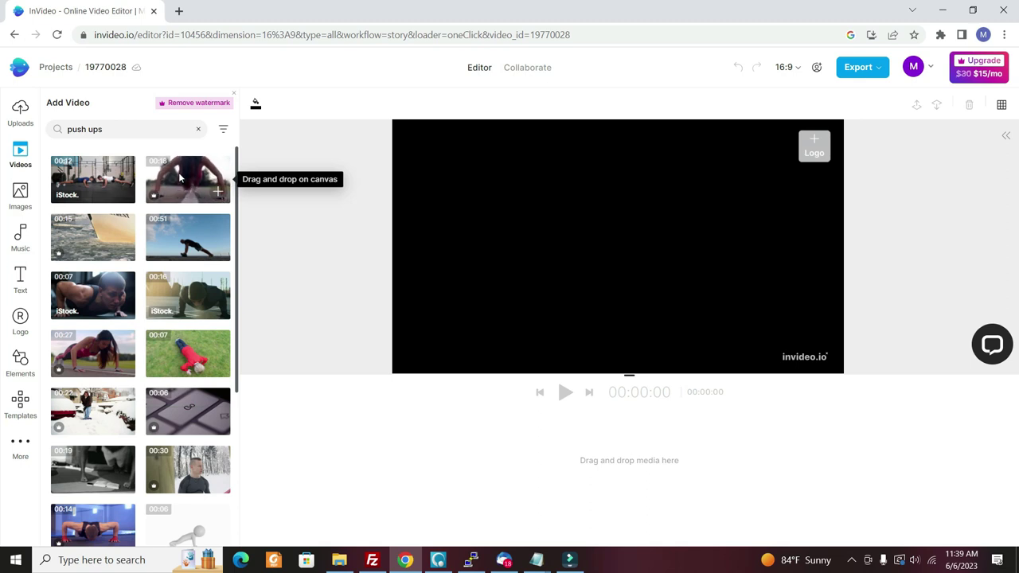
left_click_drag(179, 177, 245, 473)
- Add Media 1, then two more push-up clips, including a 51-second one, to the timeline
left_click(831, 497)
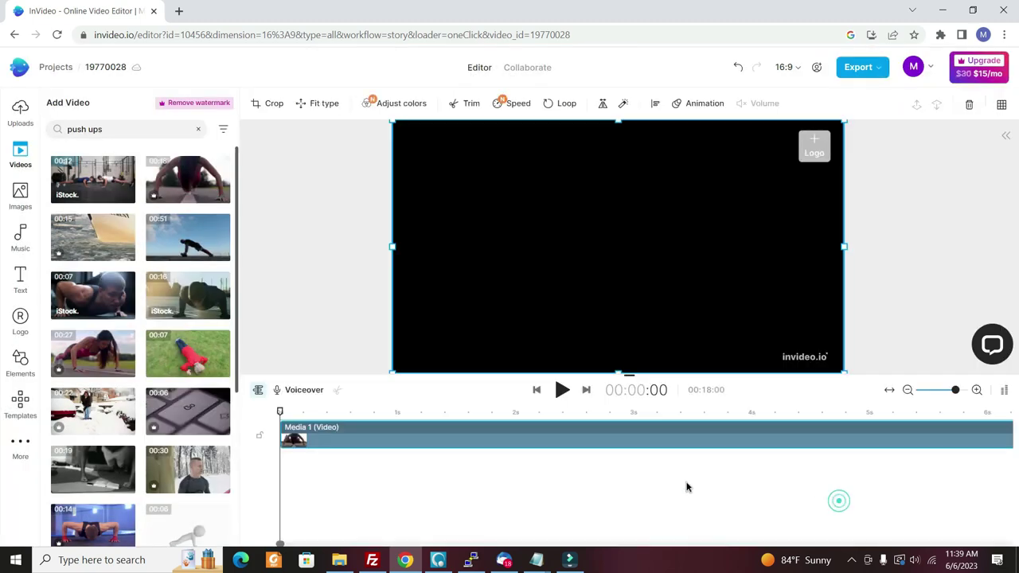
left_click_drag(955, 394, 941, 395)
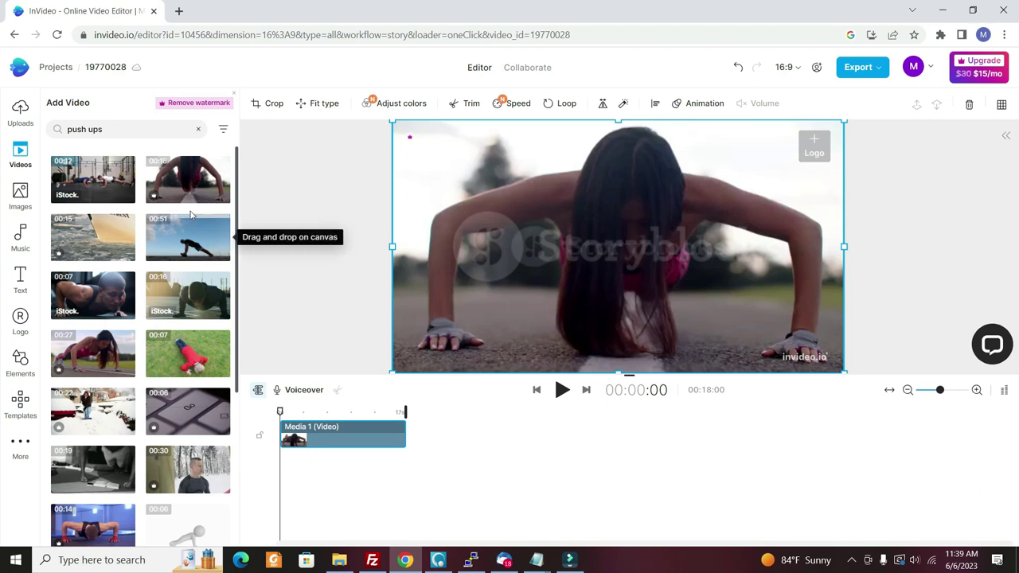
left_click_drag(198, 248, 406, 438)
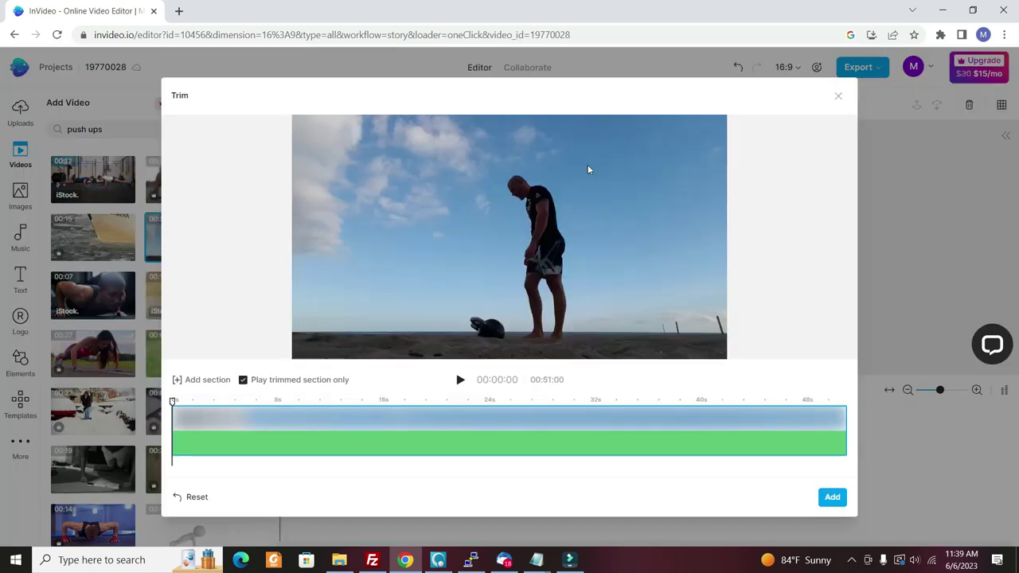
left_click(833, 498)
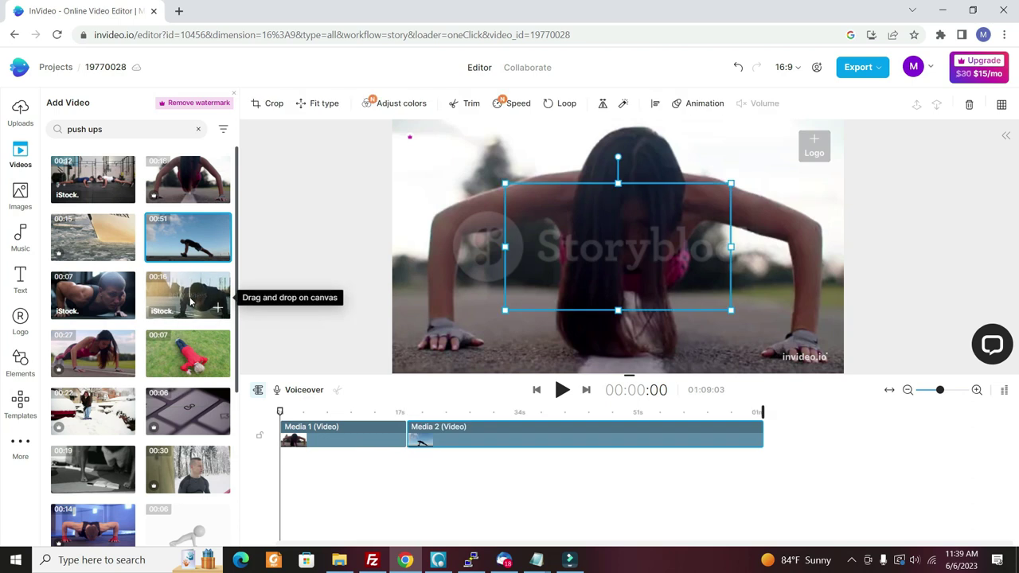
left_click_drag(219, 305, 769, 439)
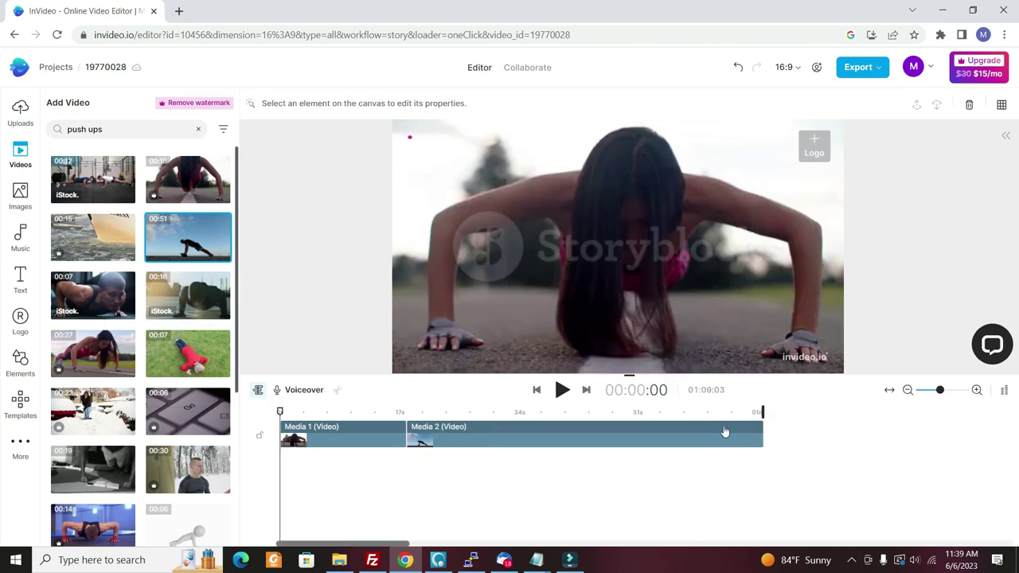
left_click_drag(198, 308, 416, 442)
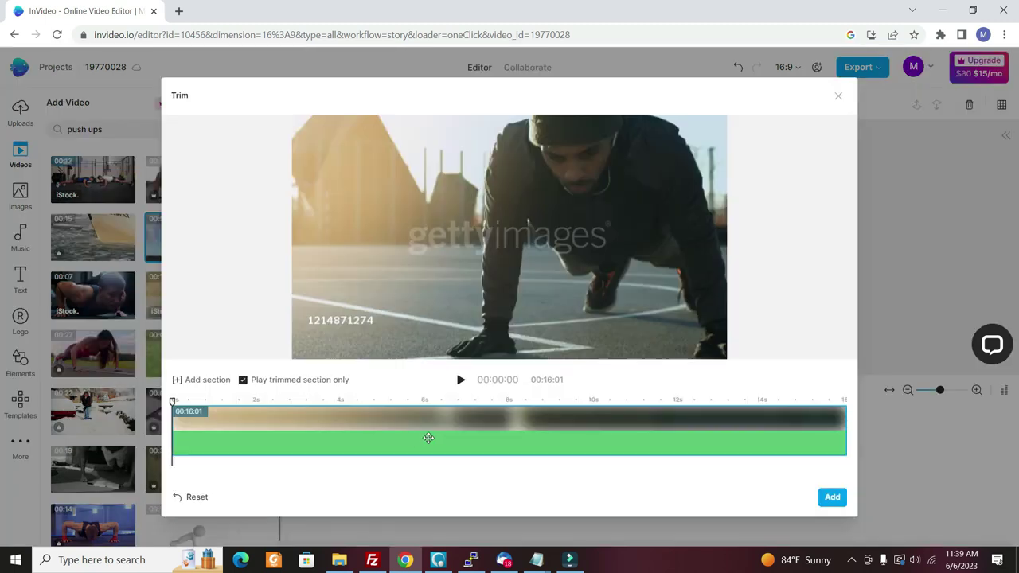
left_click(832, 497)
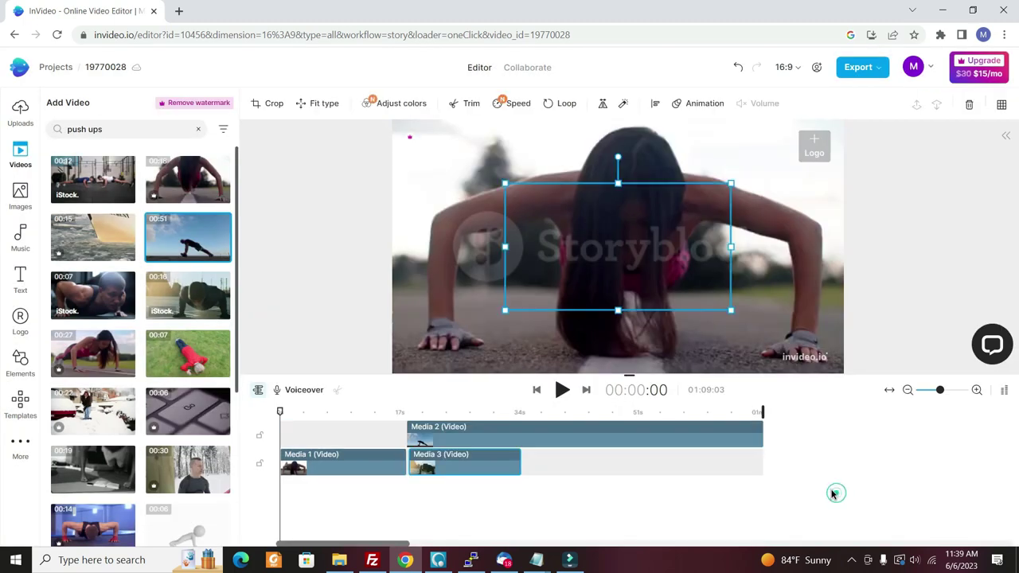
- Add the woman's push-up clip and order the main track Media 1, 3, 4, then 2
left_click_drag(605, 440, 710, 461)
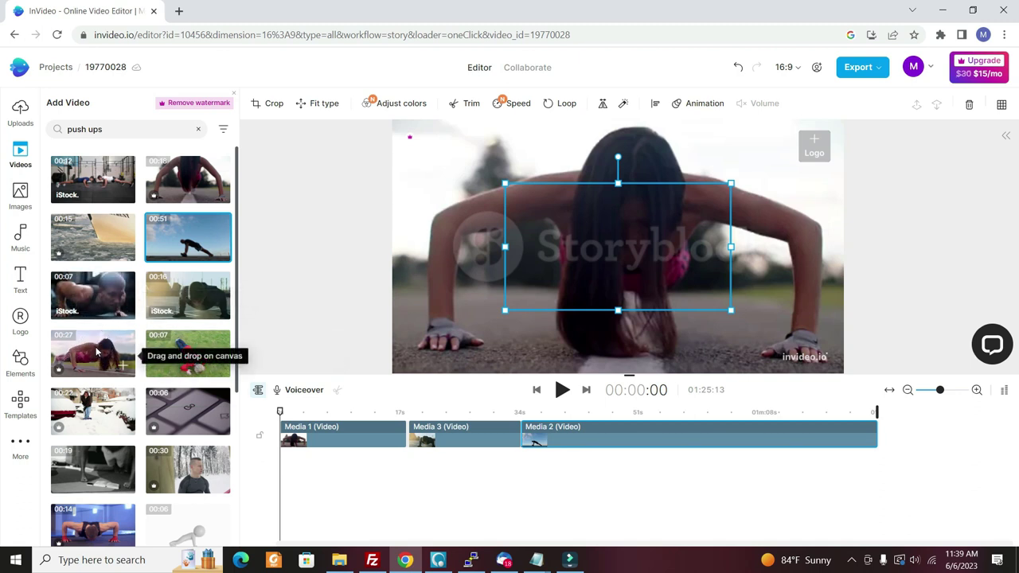
left_click_drag(96, 351, 881, 443)
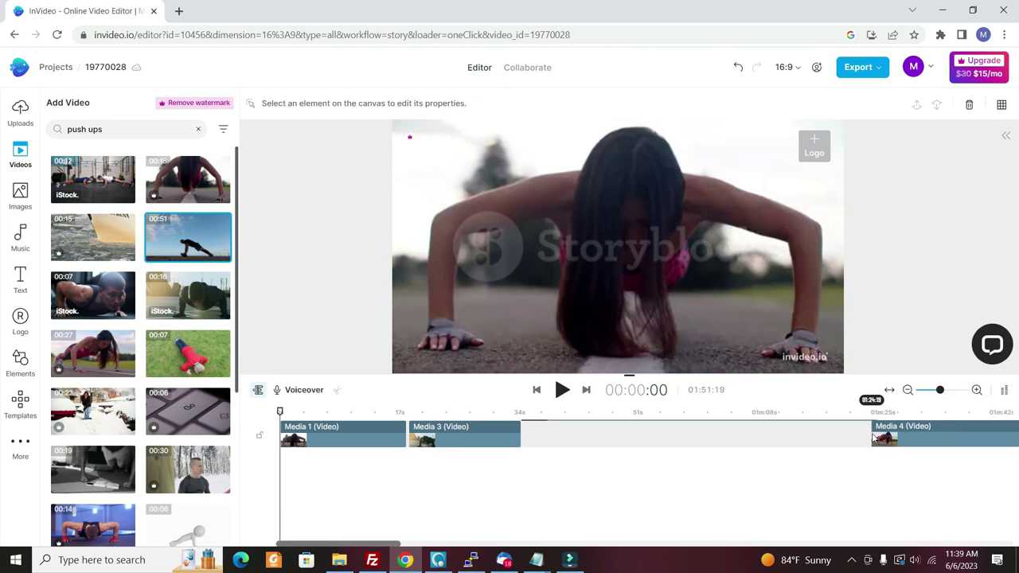
left_click_drag(873, 440, 522, 440)
left_click(832, 496)
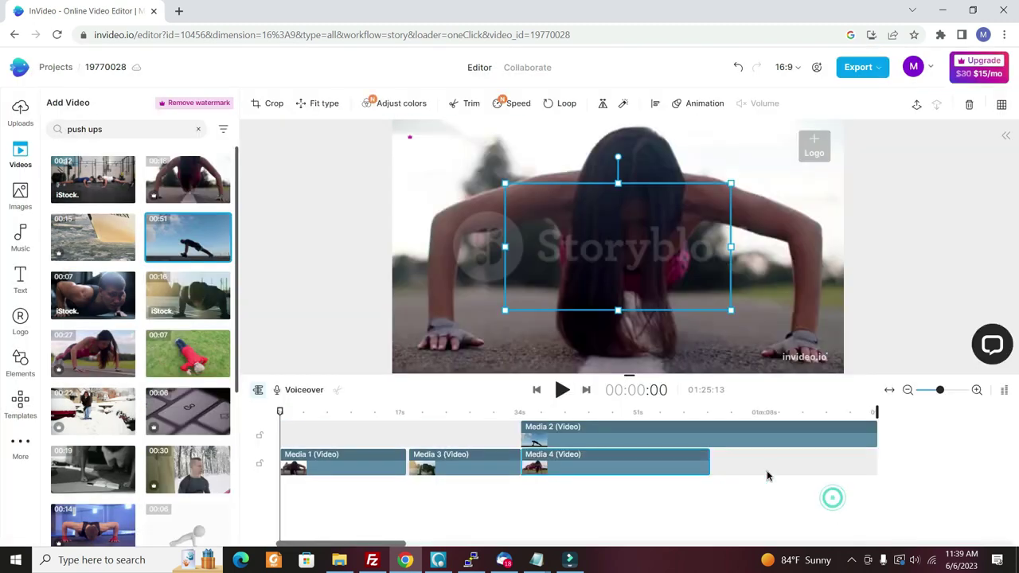
left_click_drag(734, 440, 849, 473)
- Search 'six pack abs' and append the 9-second abs clip at full length as Media 5
left_click(110, 134)
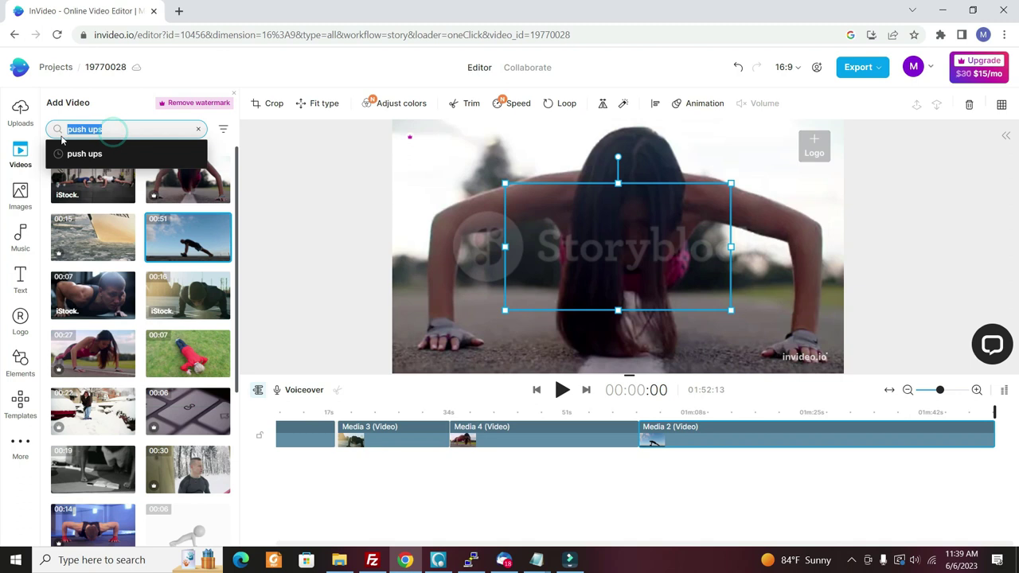
type("six pack a")
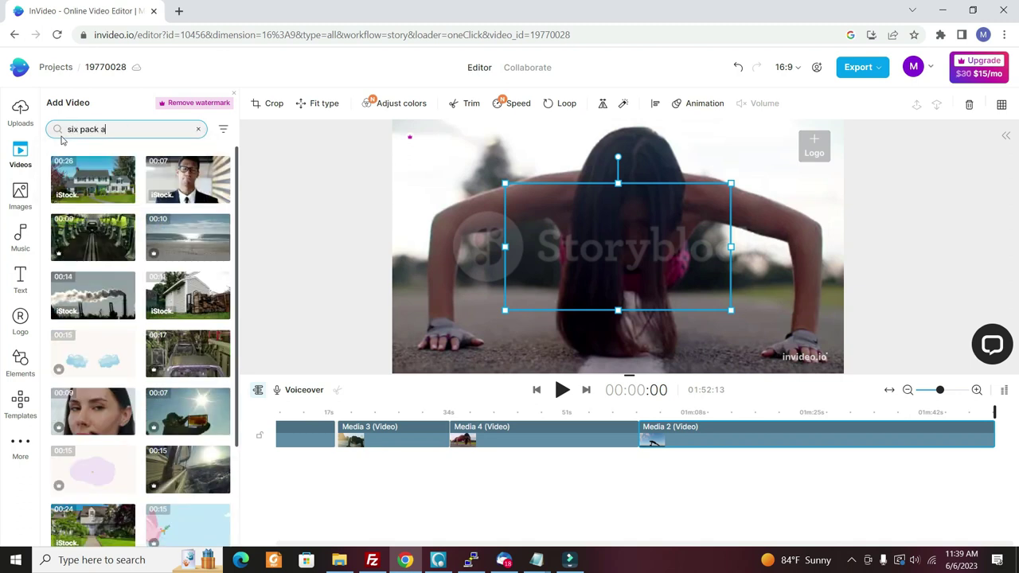
type("bs")
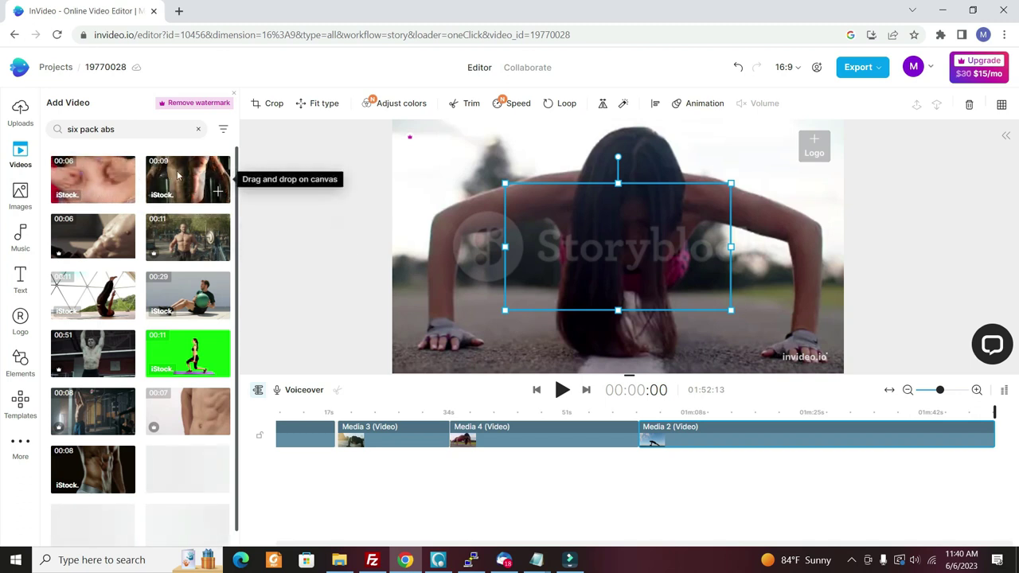
left_click_drag(945, 392, 937, 390)
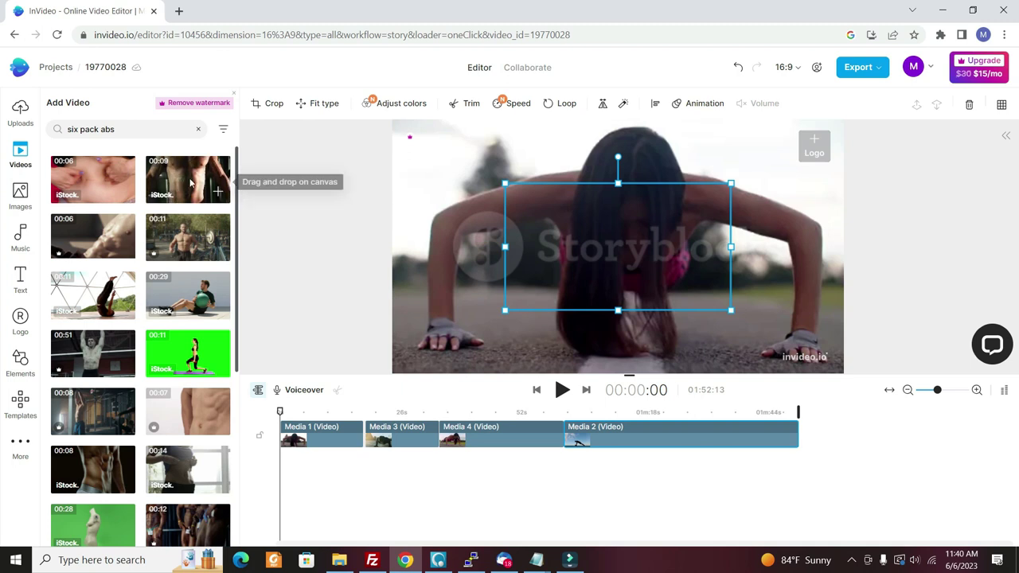
left_click_drag(185, 178, 800, 440)
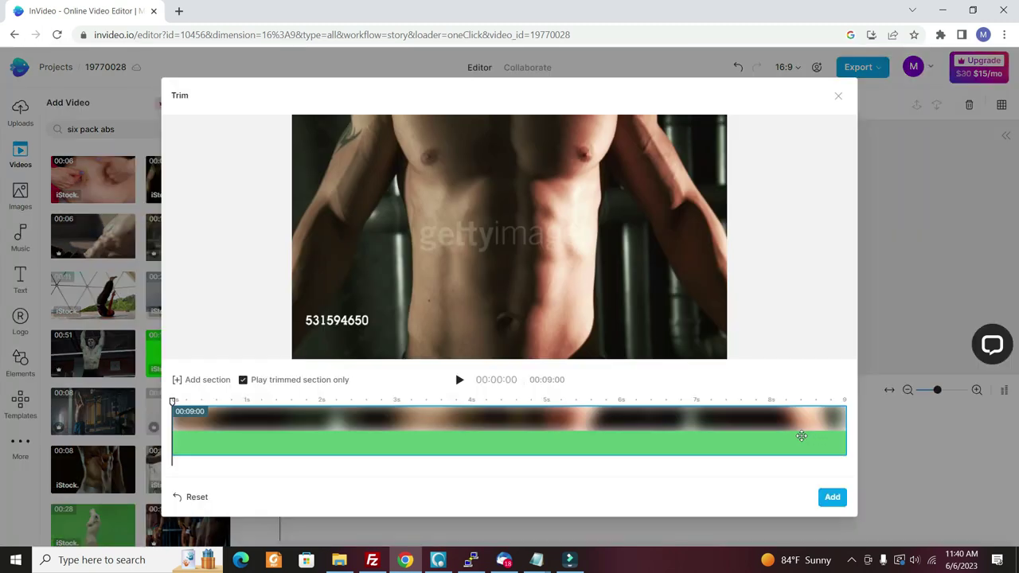
left_click(830, 495)
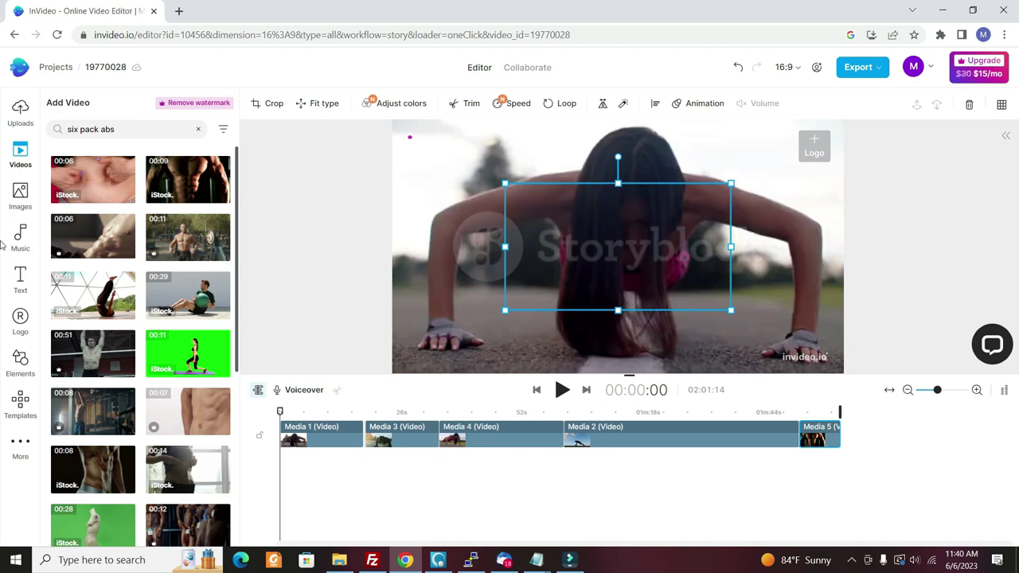
- Show the text options and trim Media 5 so the video runs 01:46:19
left_click(19, 280)
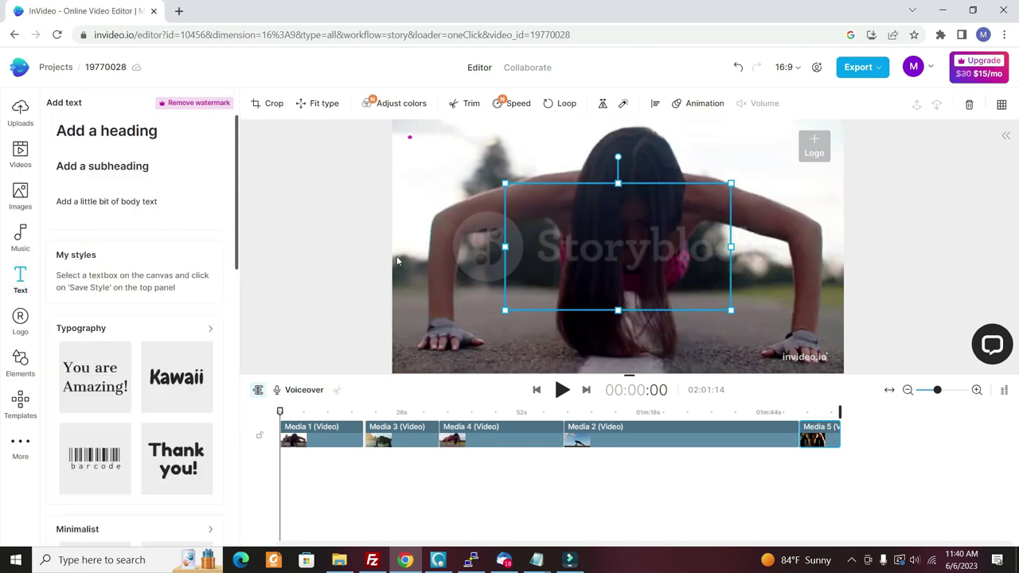
left_click_drag(840, 415, 772, 416)
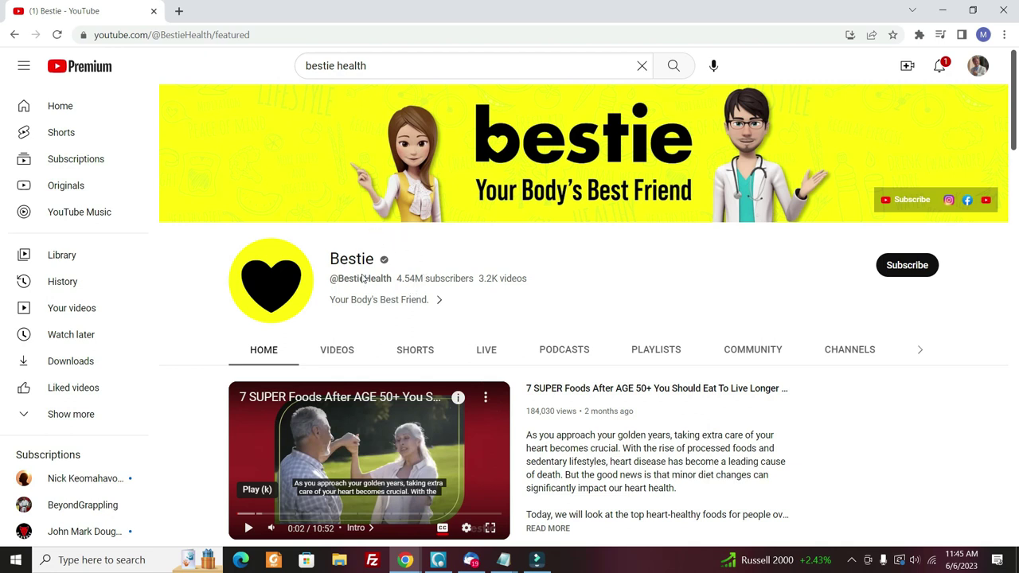
- List the Bestie channel's videos sorted by Popular, led by the 14M-view exercises upload
left_click(341, 351)
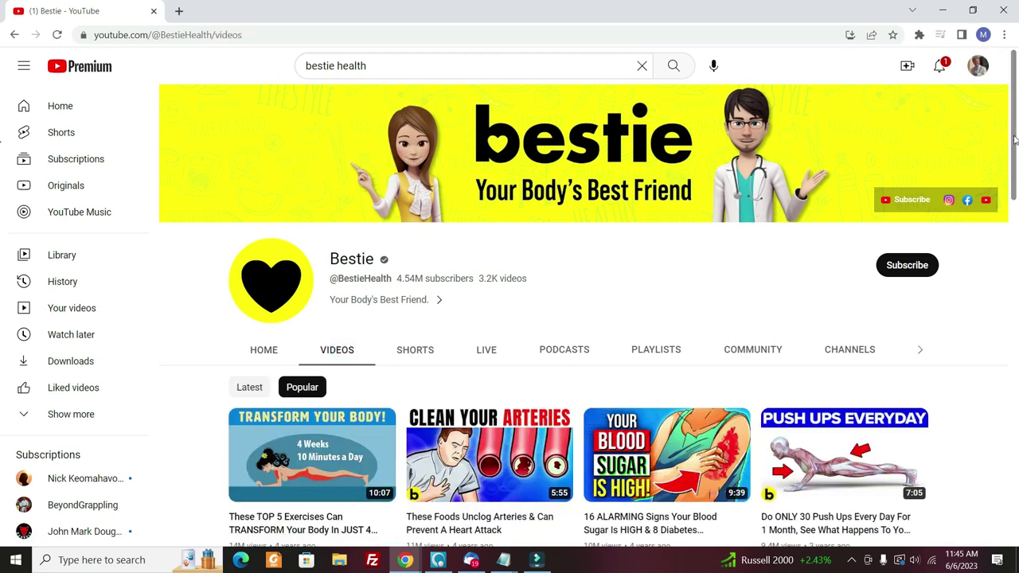
scroll(328, 253, "down", 2)
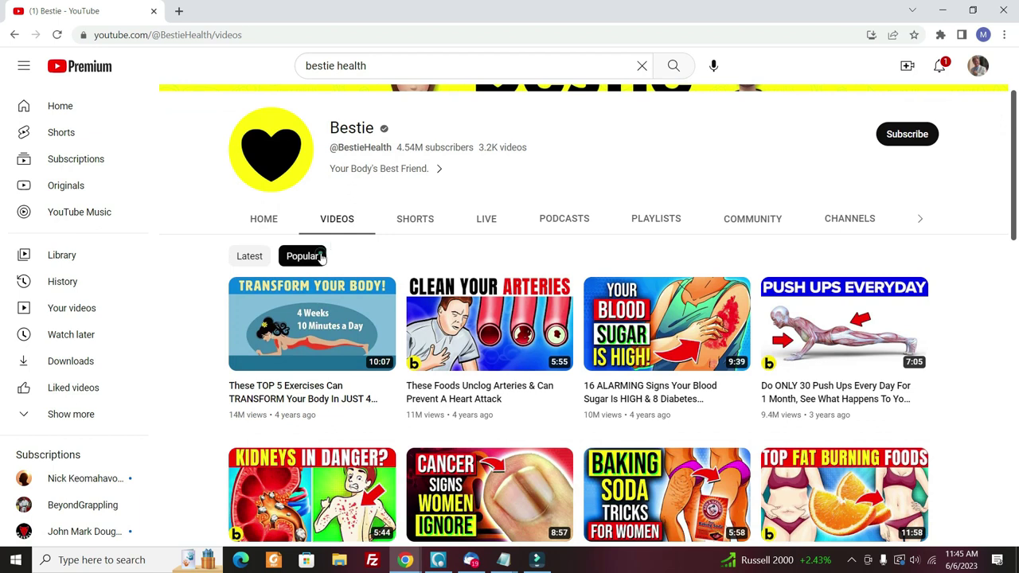
mouse_move(828, 360)
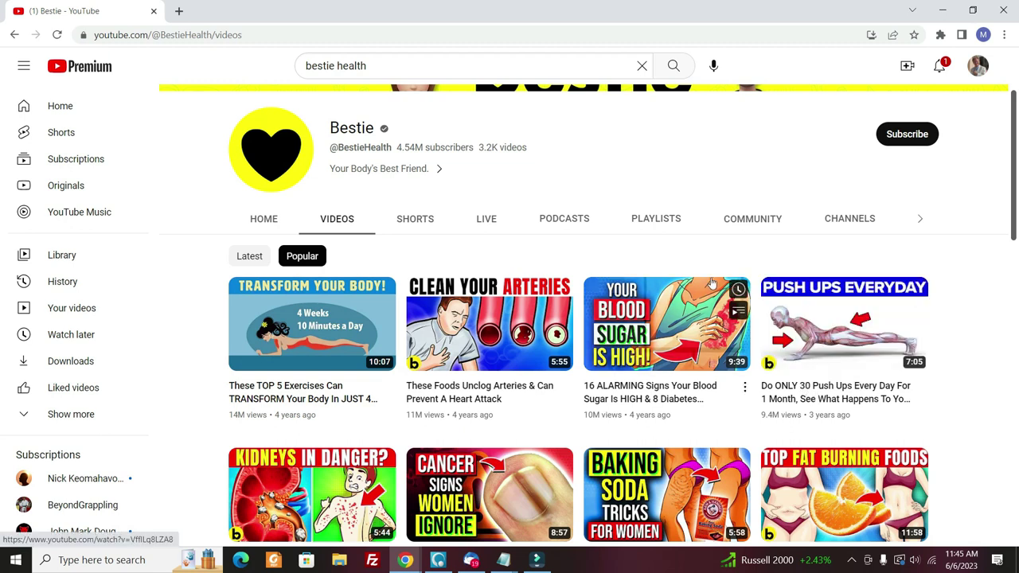
- Bring the ChatGPT window forward and log in
mouse_move(407, 562)
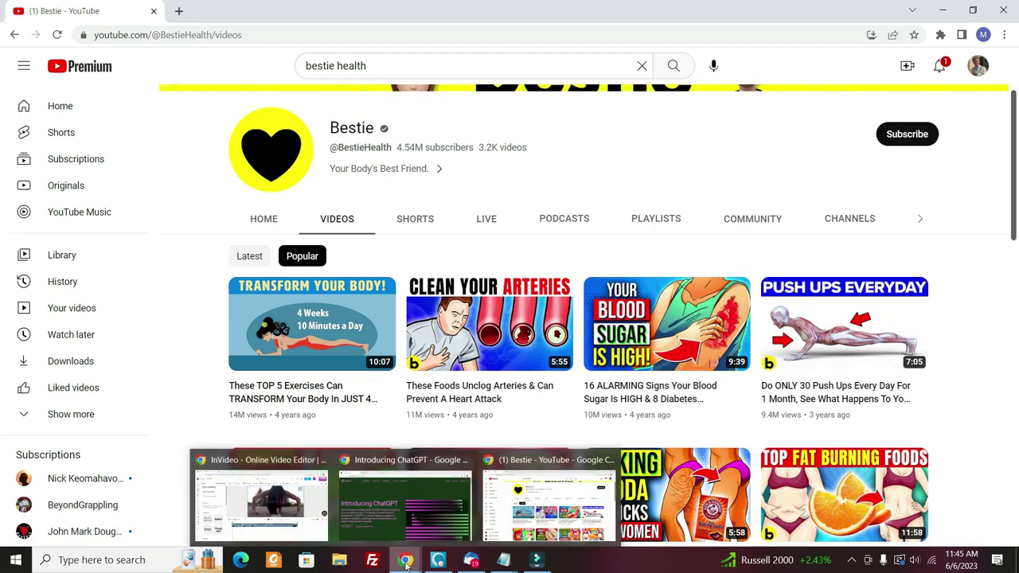
left_click(398, 505)
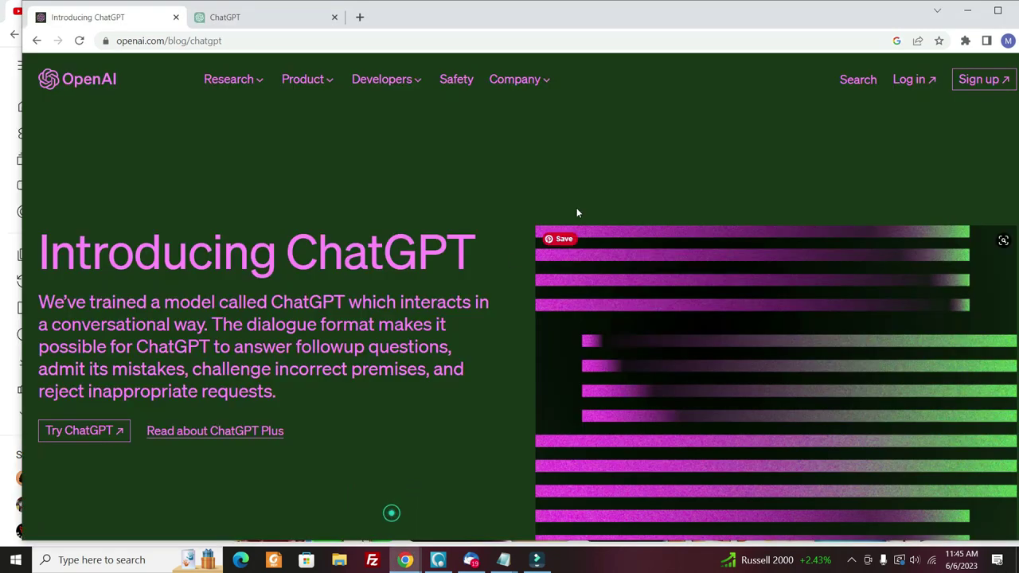
left_click(922, 83)
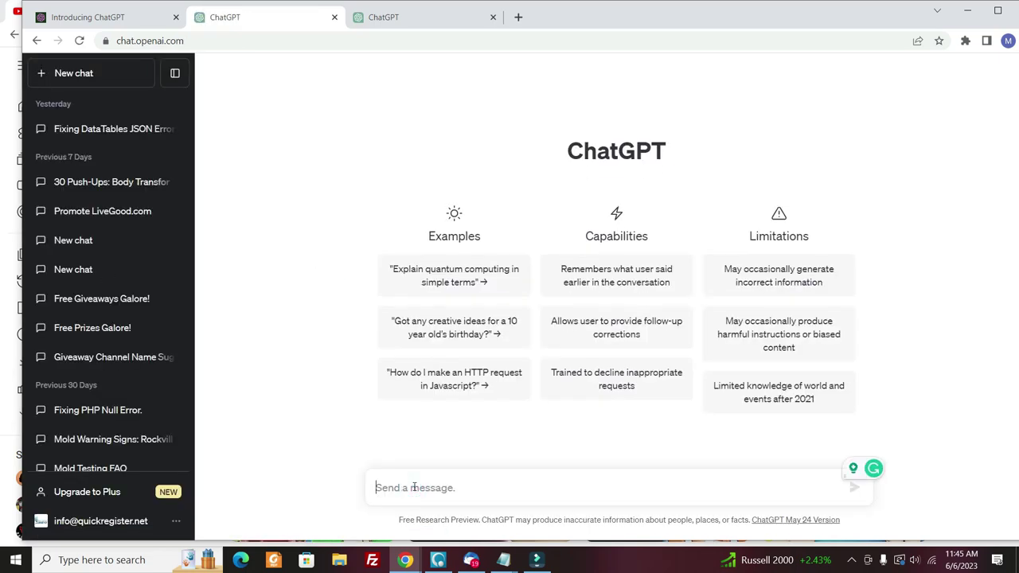
- Ask ChatGPT for a YouTube script on 5 reasons push-ups are the best exercise
left_click(414, 487)
type("W")
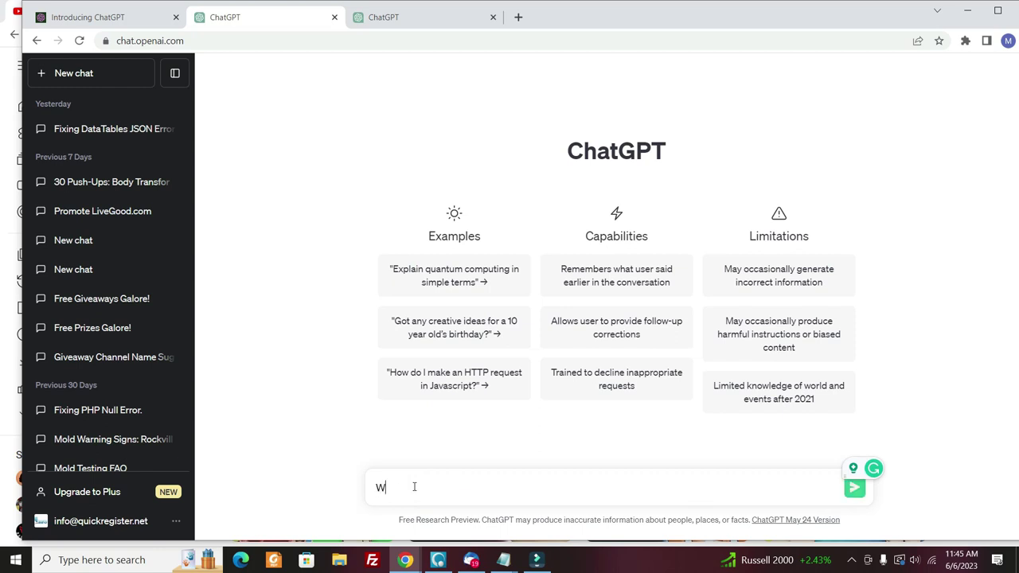
type("irte a yo")
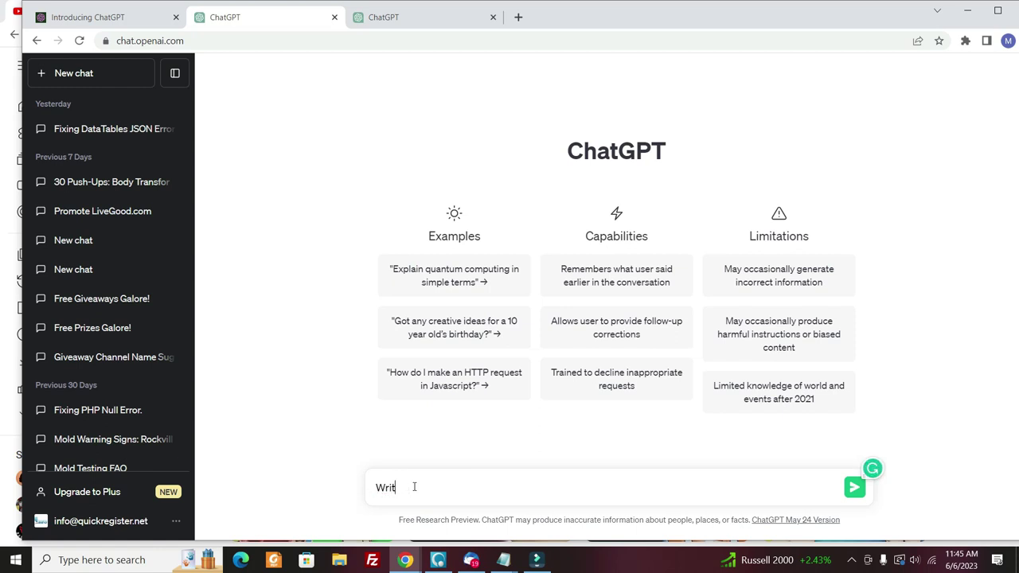
type("utube video script on 5 Reasons")
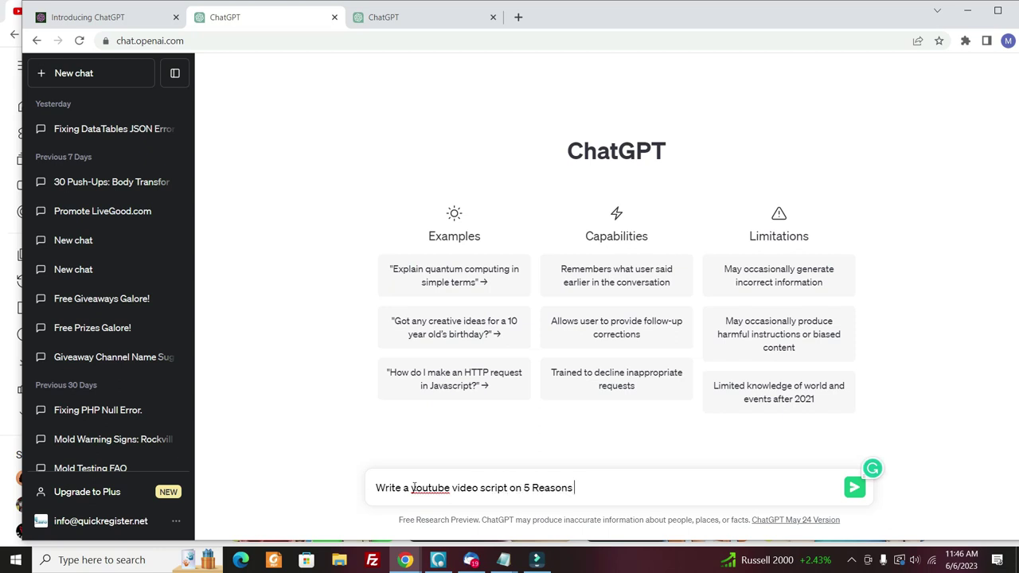
type("are the best ex")
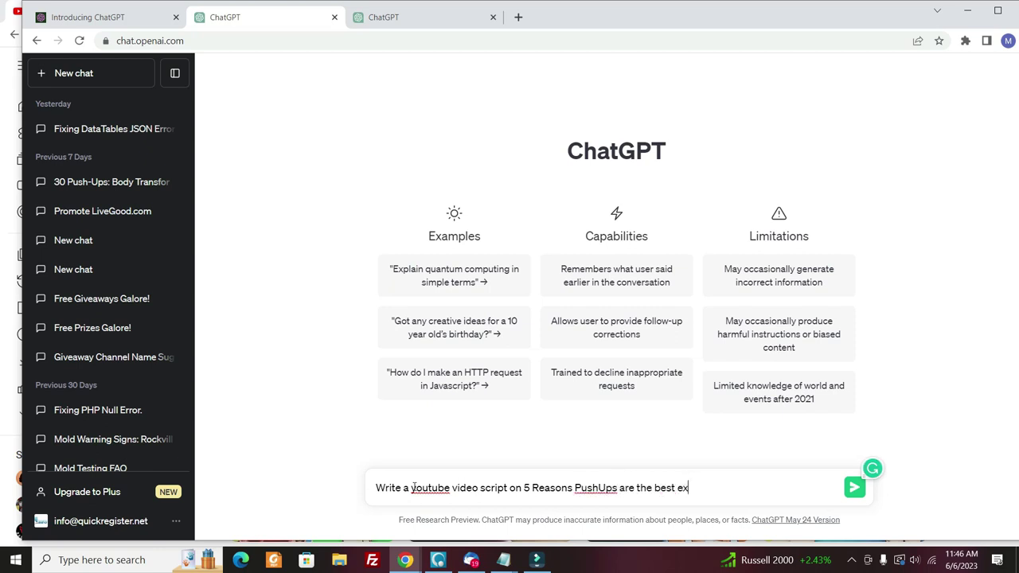
type("ercies")
key("Return")
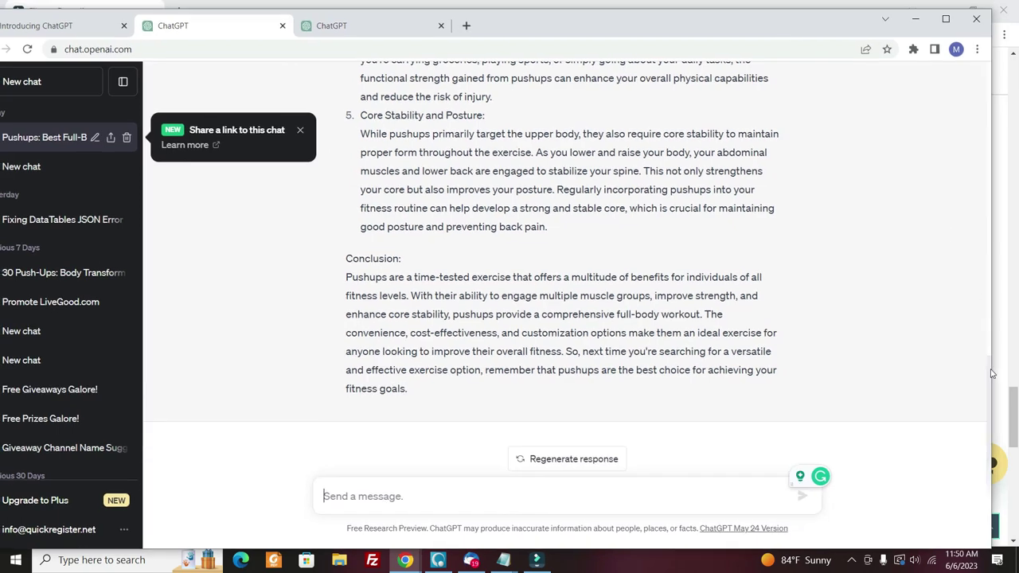
- Copy the 'Full-Body Workout:' heading from reason 1 and switch back to the InVideo editor
left_click_drag(993, 367, 960, 101)
scroll(437, 142, "down", 3)
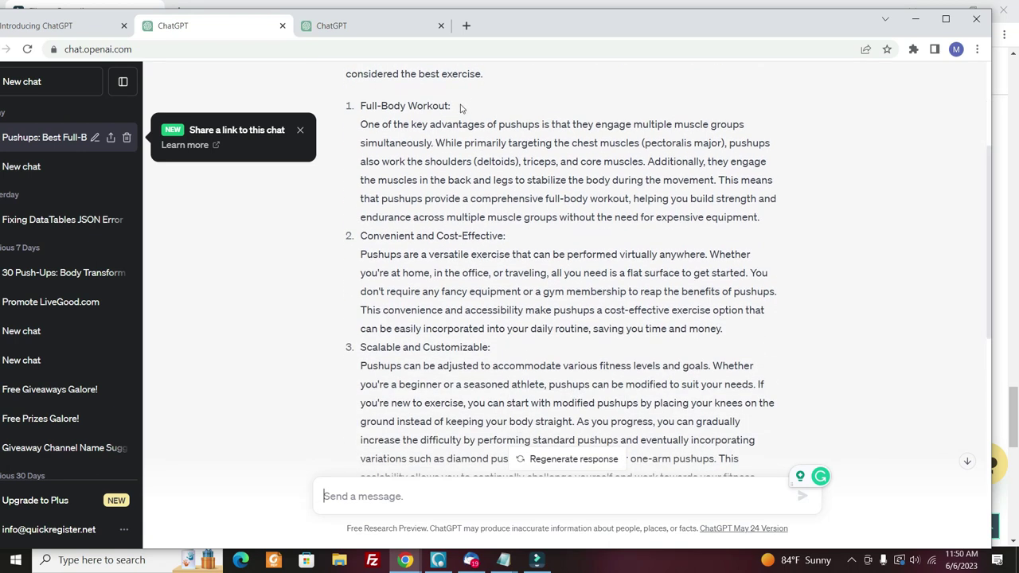
left_click_drag(450, 105, 363, 109)
right_click(395, 108)
left_click(412, 121)
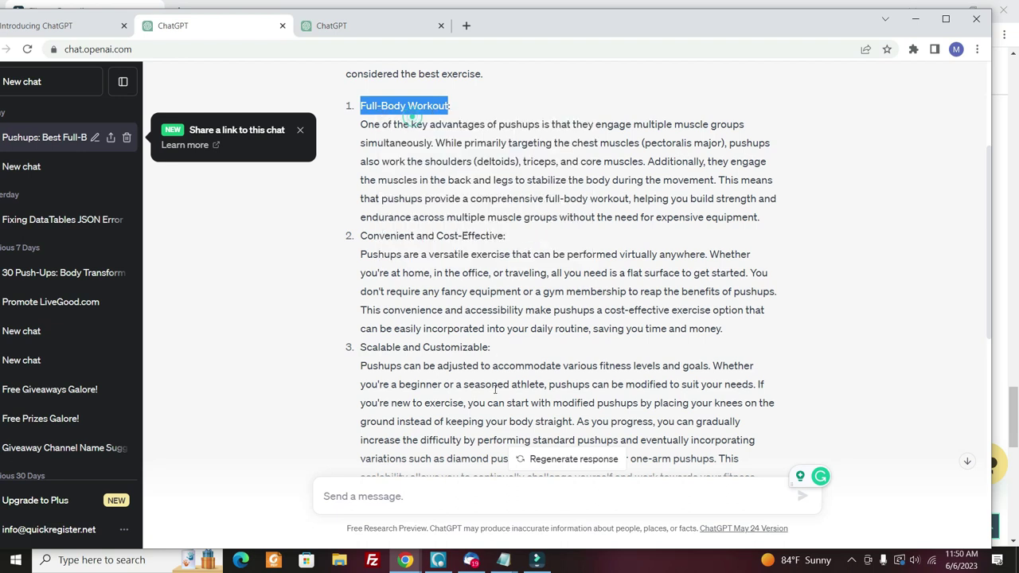
left_click(405, 560)
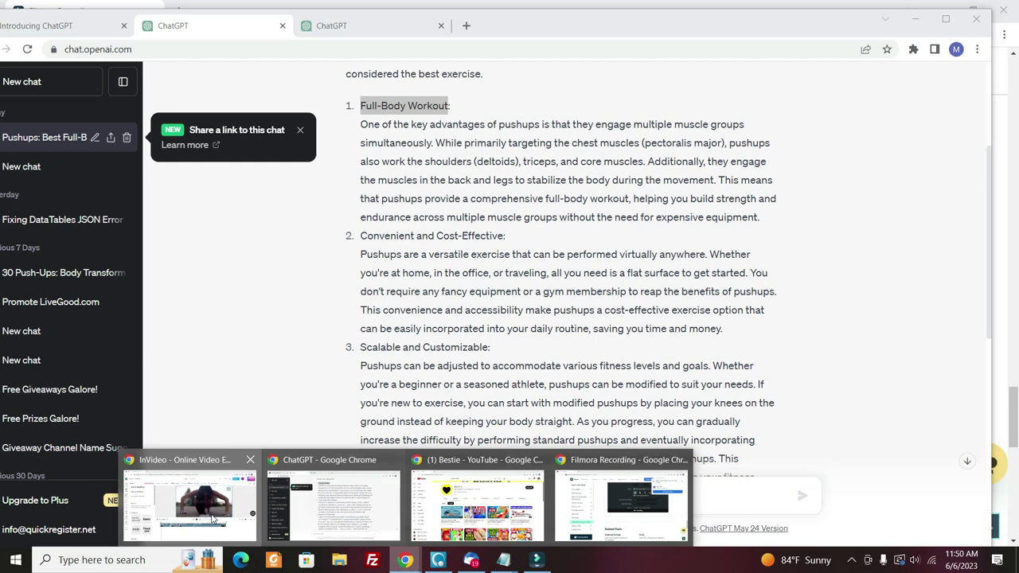
left_click(211, 511)
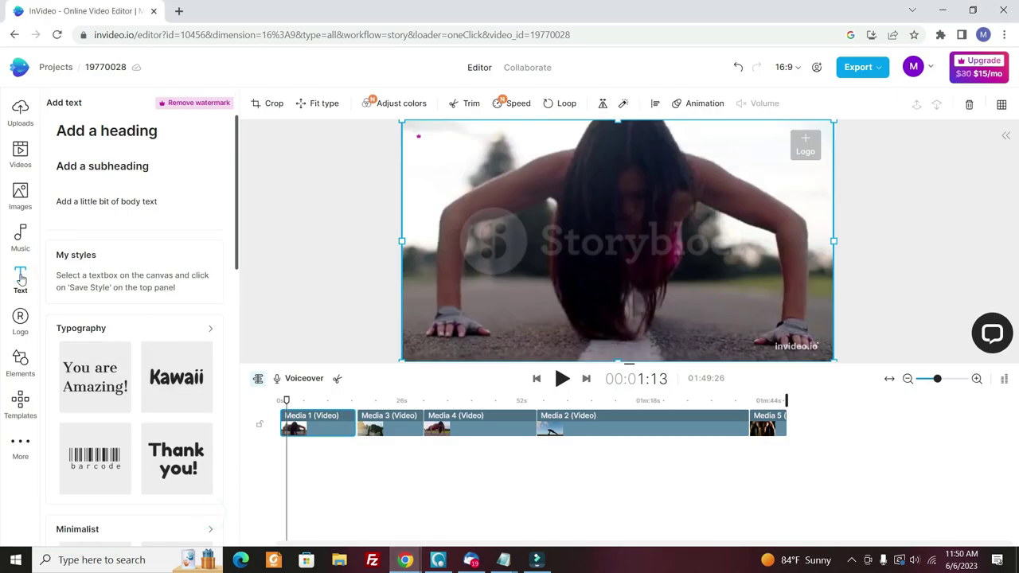
- Add a subheading and replace its placeholder with '1. Full-Body Workout'
left_click(103, 169)
left_click(89, 171)
left_click(89, 168)
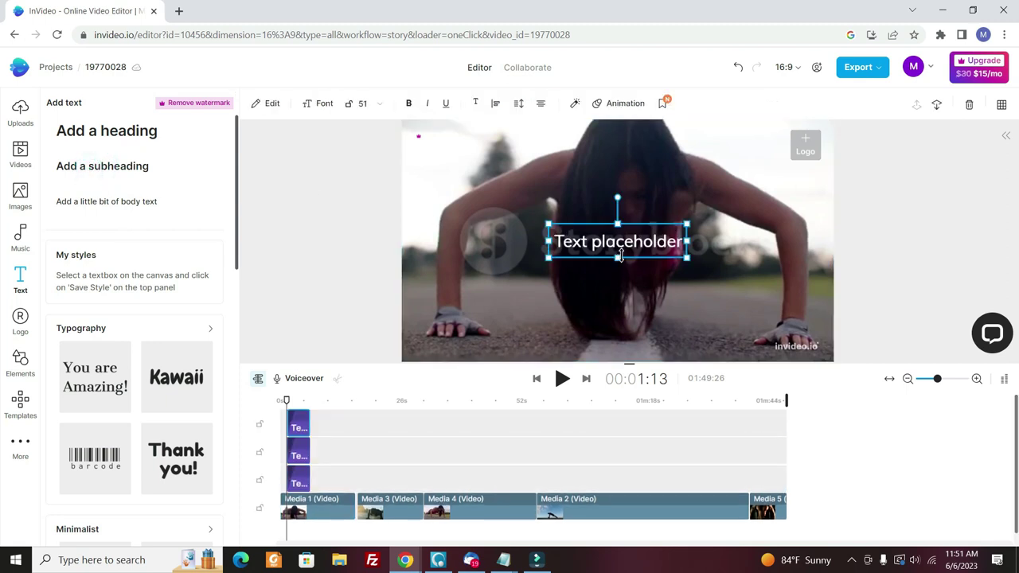
left_click(617, 244)
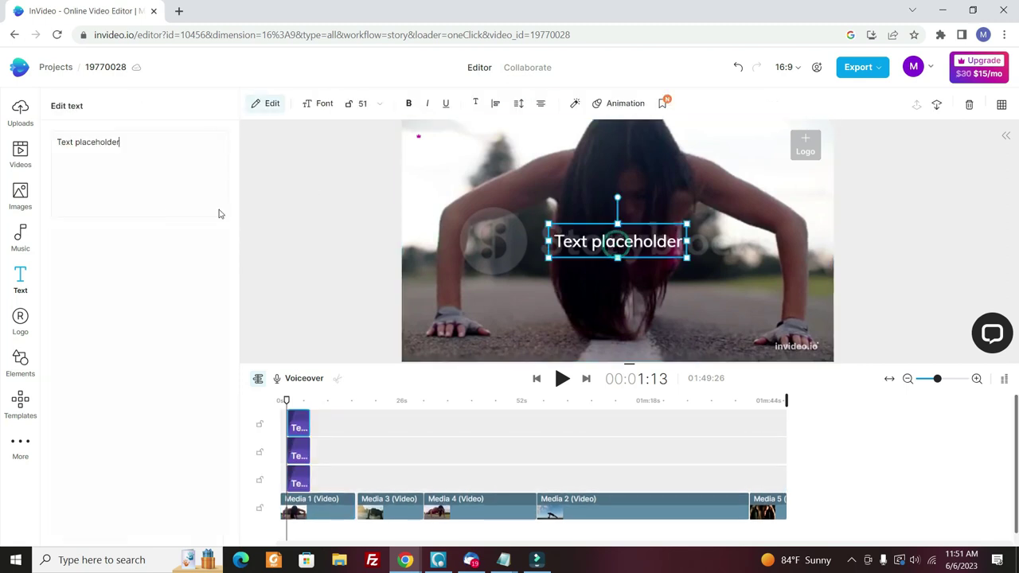
left_click_drag(131, 143, 46, 147)
key("BackSpace")
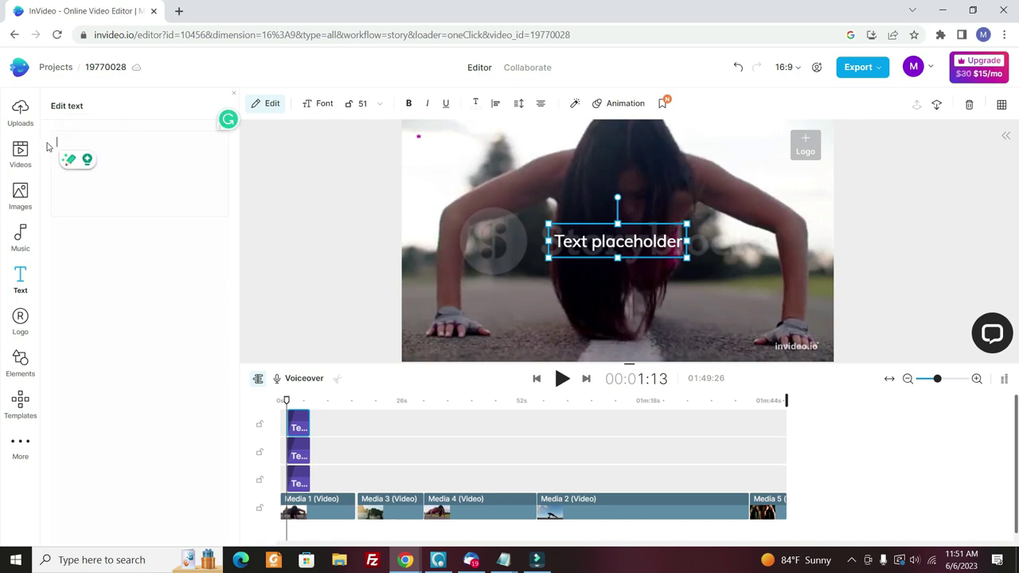
key("ctrl+v")
left_click(56, 154)
type("1.")
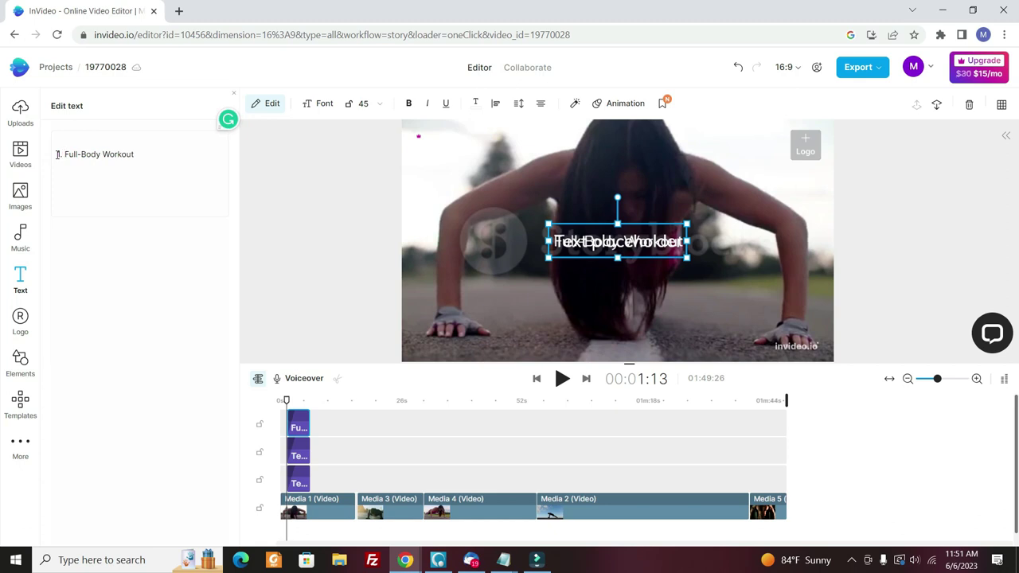
left_click(699, 277)
- Delete the duplicate text layers, paste 'Full-Body Workout' into the remaining text, and preview
left_click(637, 247)
left_click(968, 105)
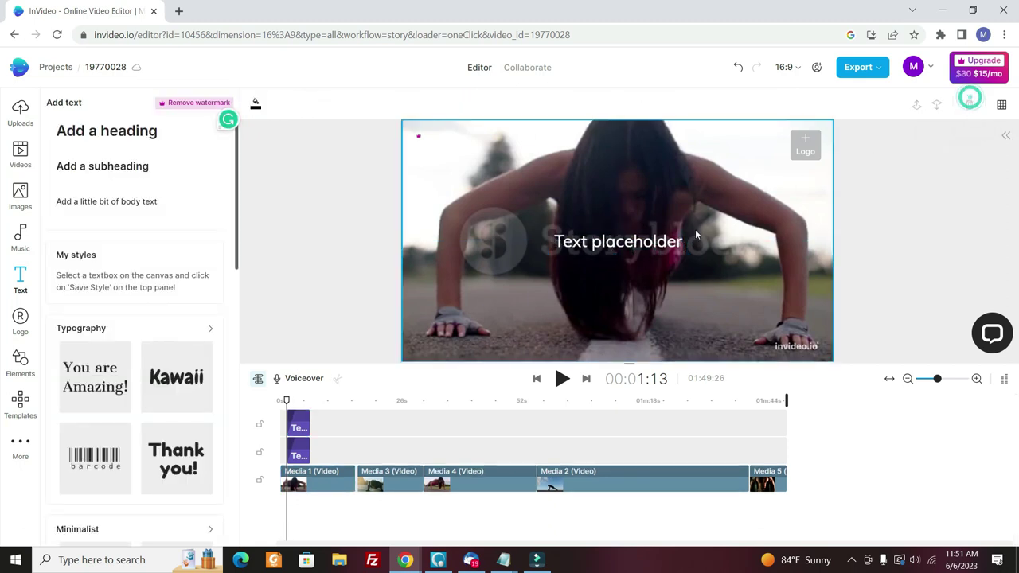
left_click(969, 105)
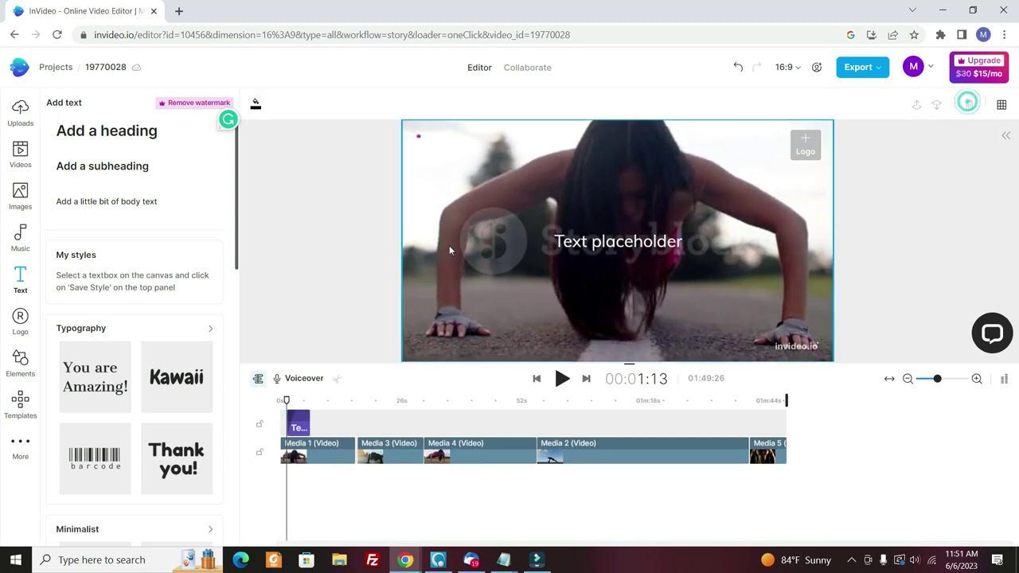
left_click_drag(591, 244, 592, 243)
double_click(592, 243)
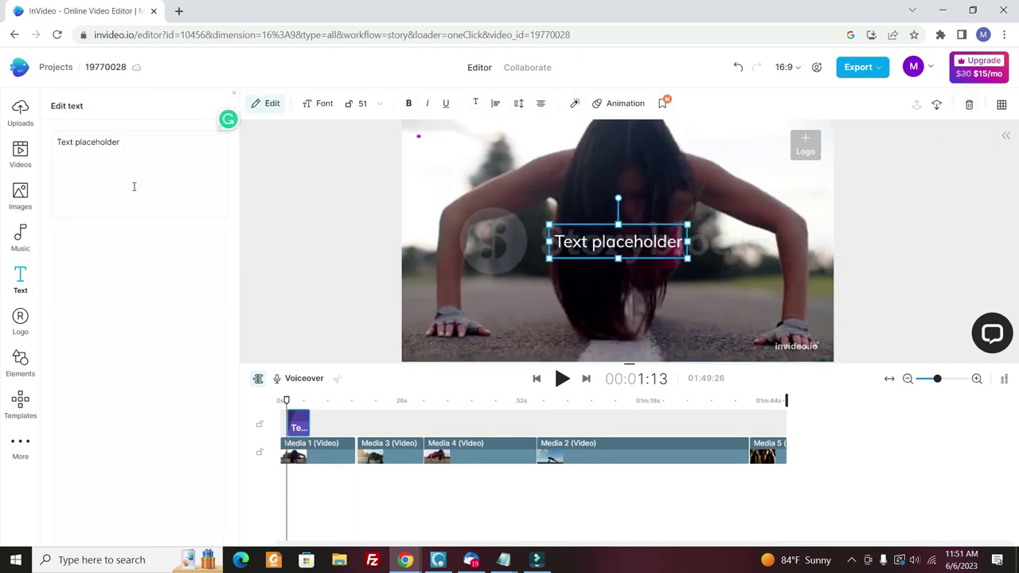
key("ctrl+a")
key("BackSpace")
key("ctrl+v")
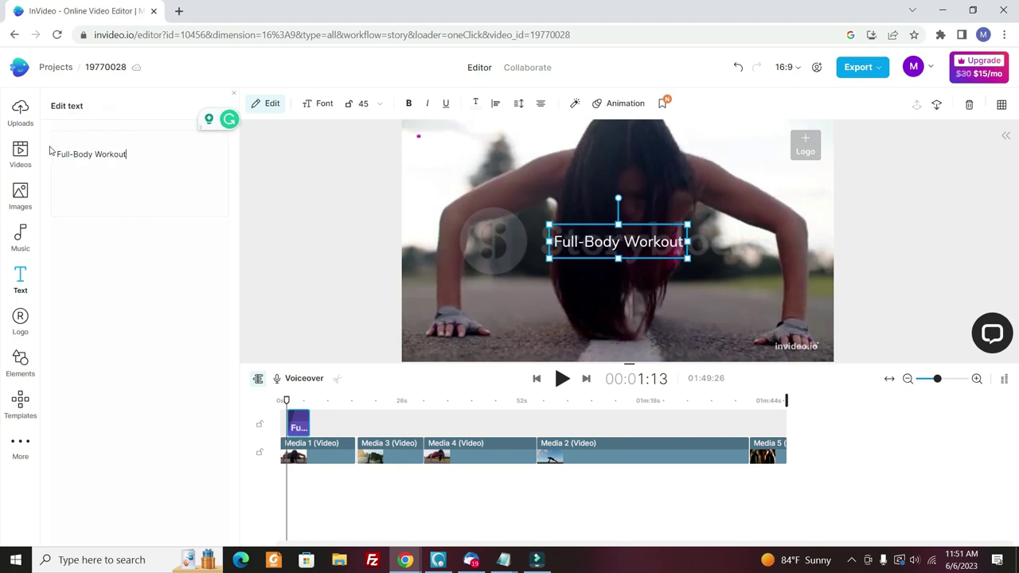
left_click(560, 379)
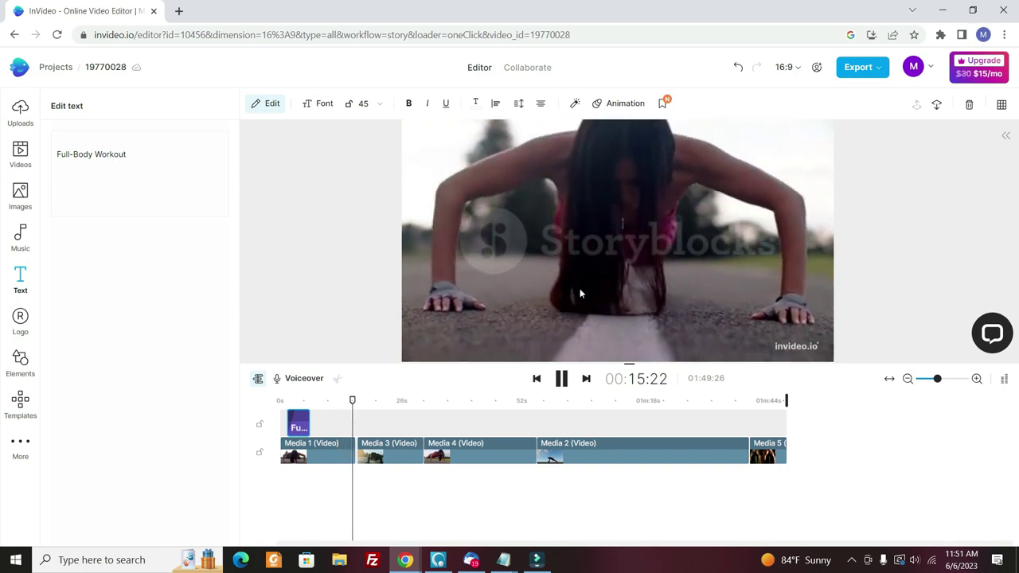
- Stop the Prime Voice AI preview and return to the InVideo editor window
left_click(561, 378)
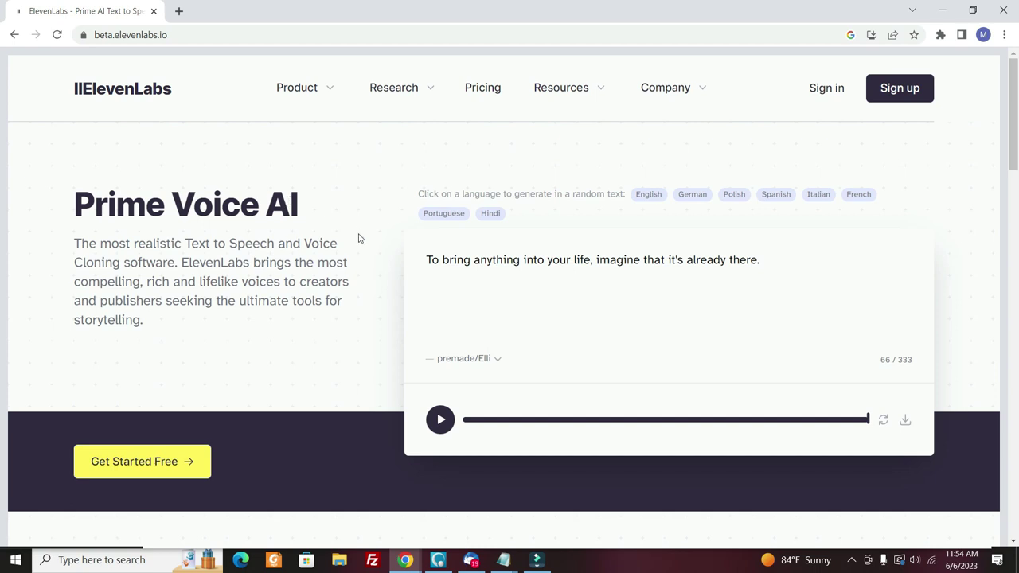
left_click(407, 561)
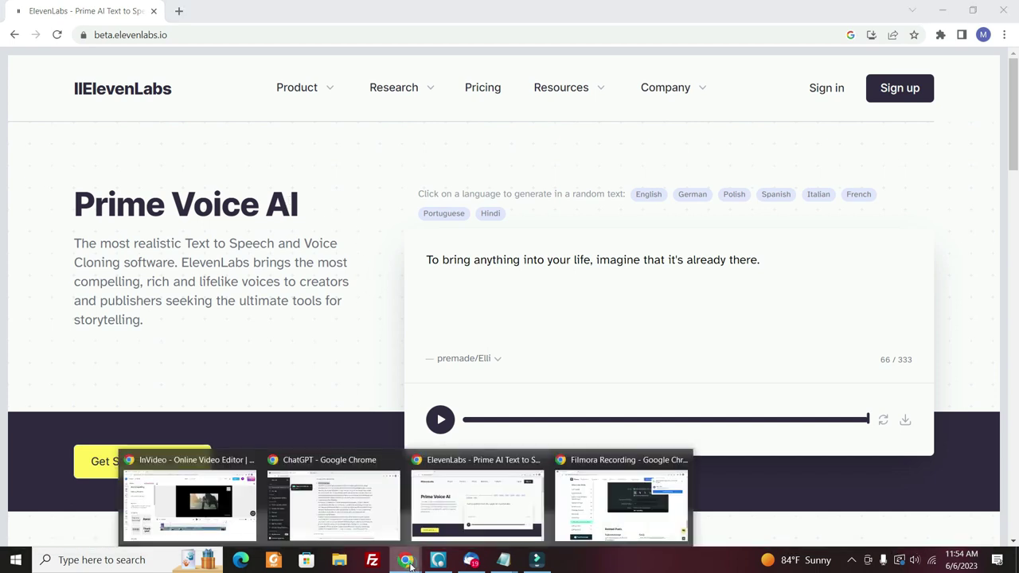
left_click(217, 505)
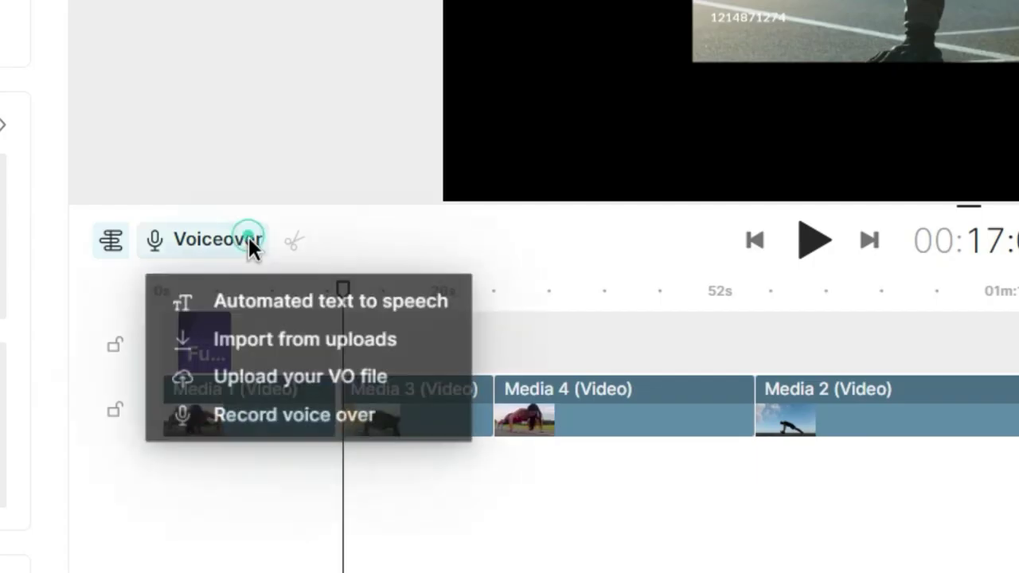
- Open the Voiceover menu with text-to-speech, upload and record options
left_click(318, 380)
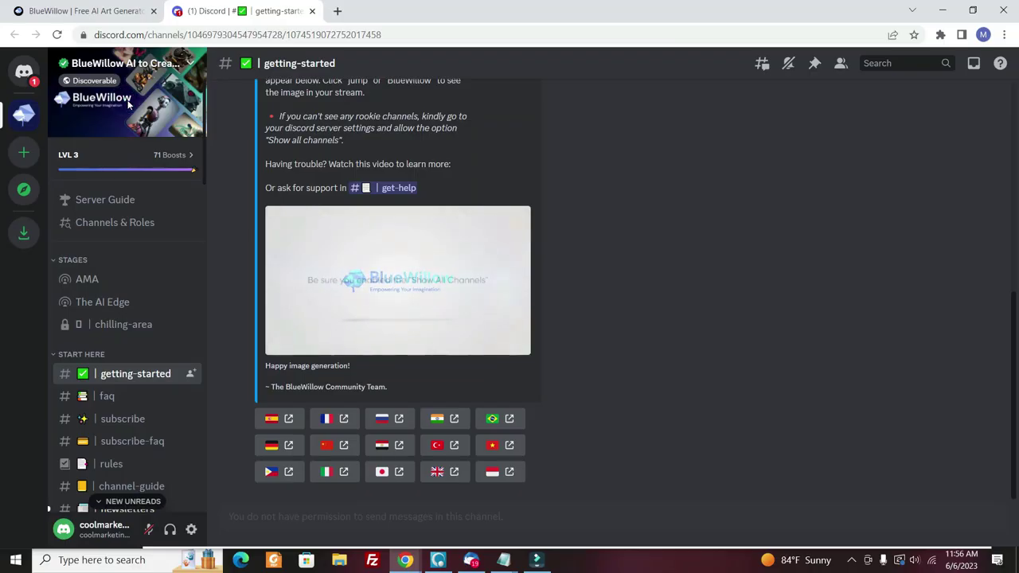
- Confirm Show All Channels is ticked in the BlueWillow server menu, then close it
left_click(143, 67)
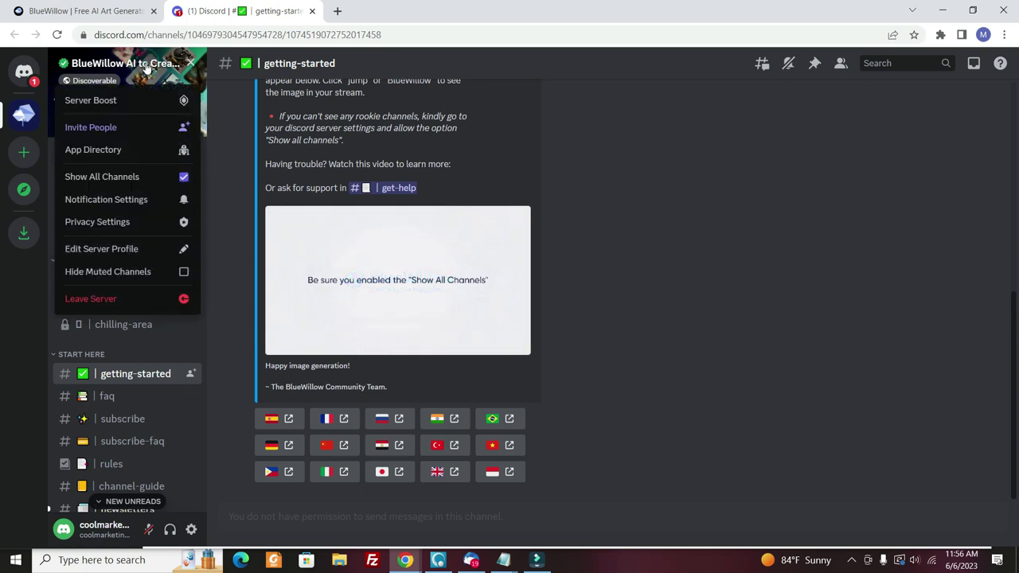
left_click(234, 205)
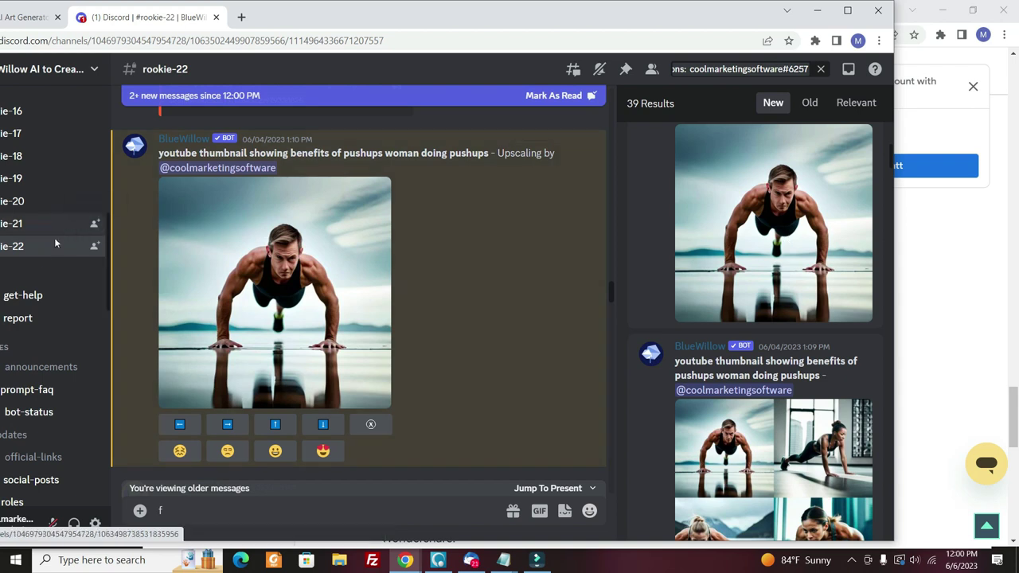
- Switch to the rookie-21 channel and make a first attempt at the imagine command
left_click(20, 248)
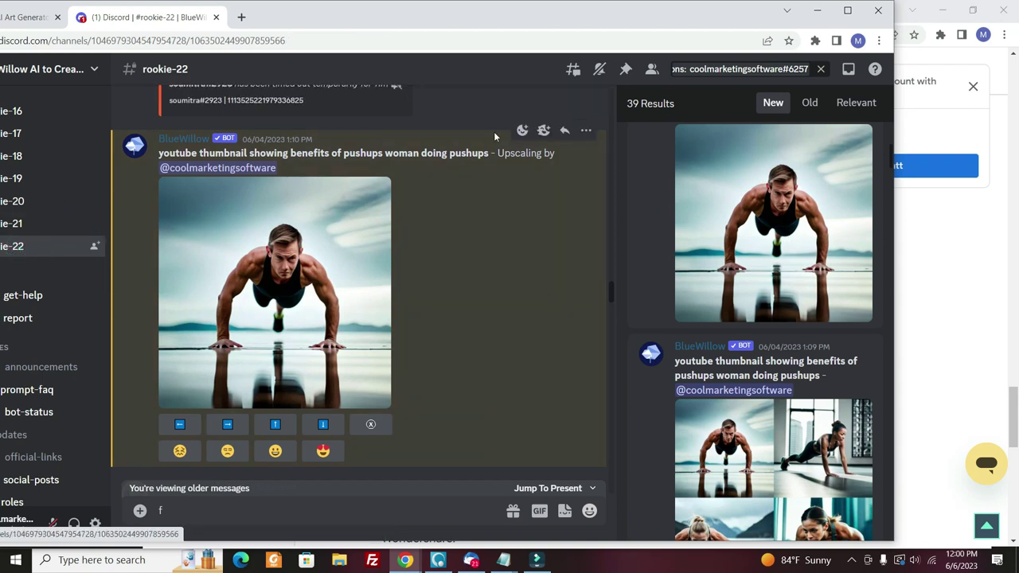
key("alt+Up")
type("imagine")
key("BackSpace")
type("/")
key("Return")
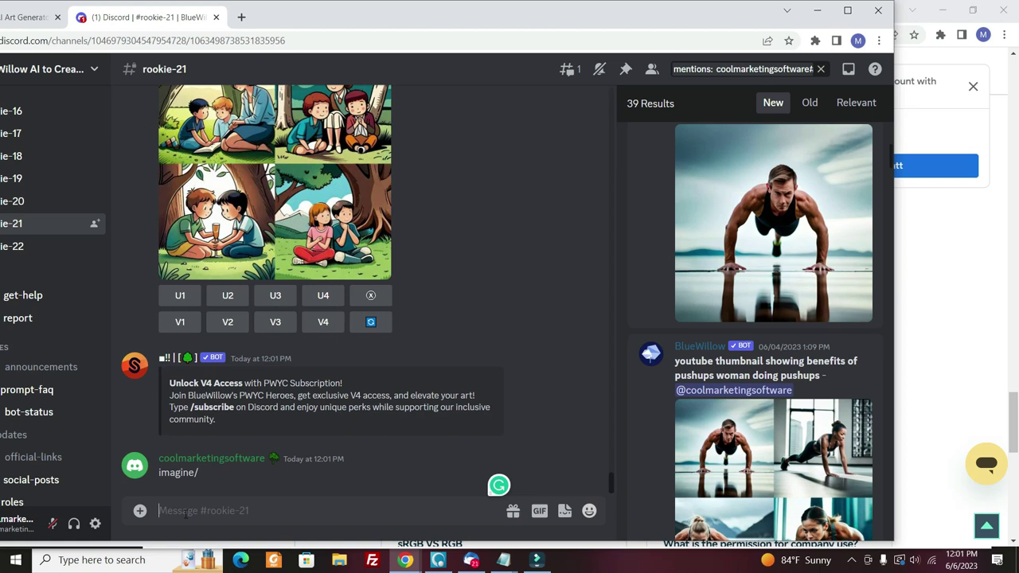
- Run /imagine with 'beautiful lady realistic doing push up on the beach' and locate the results
type("/imagine")
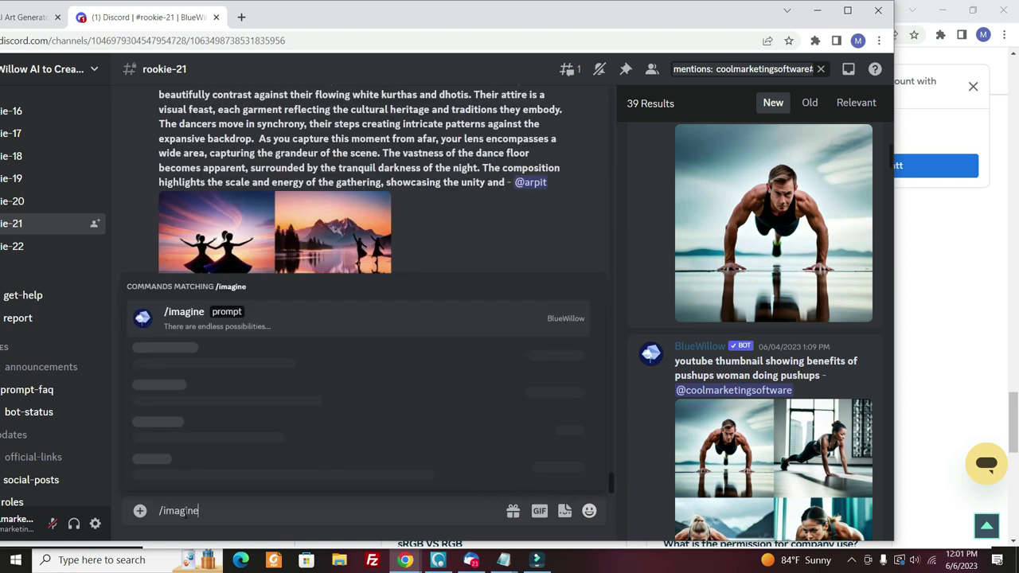
key("Tab")
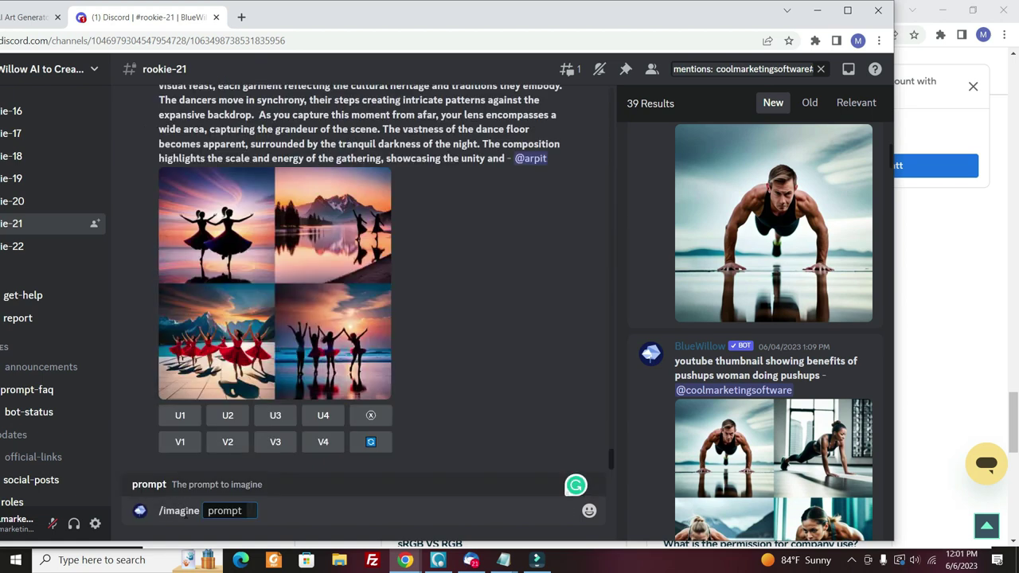
type("beautiful lady")
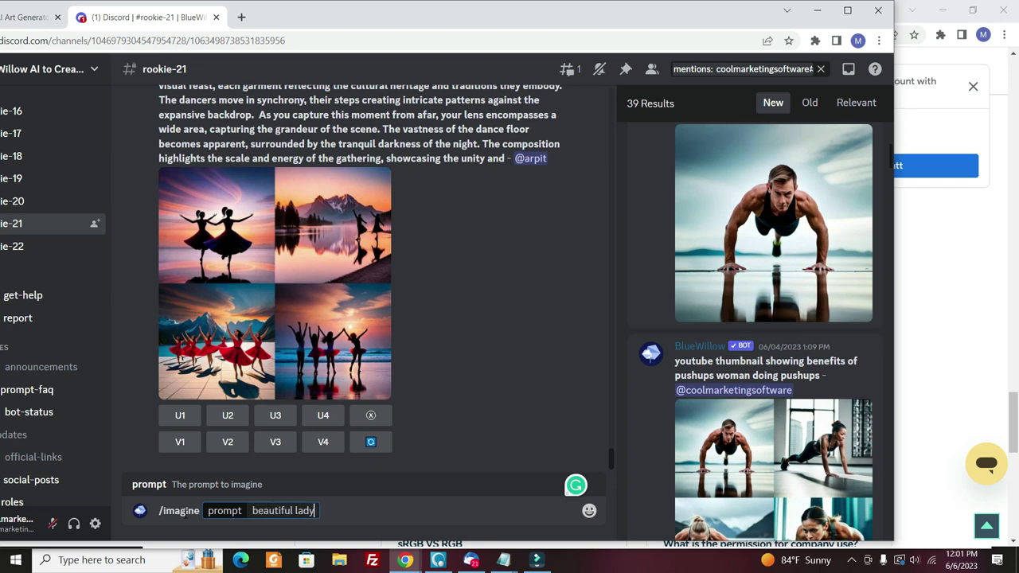
type(" realistic")
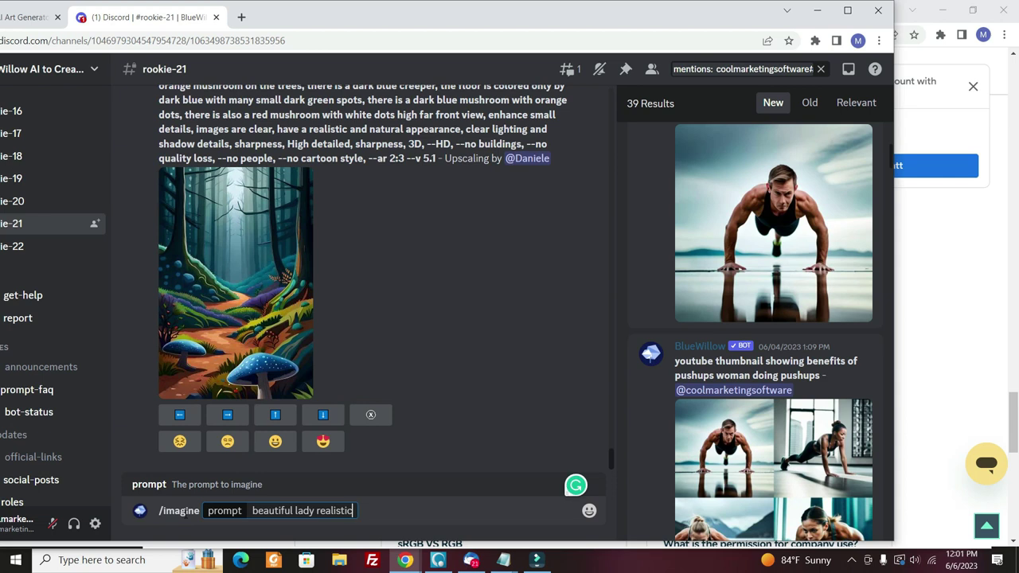
type(" doing push up")
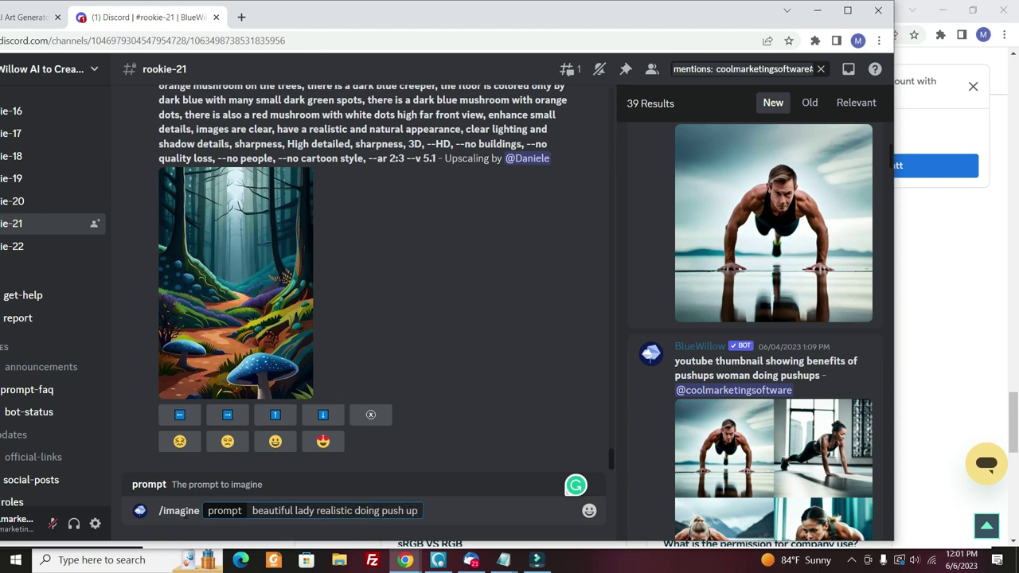
type(" on the beach")
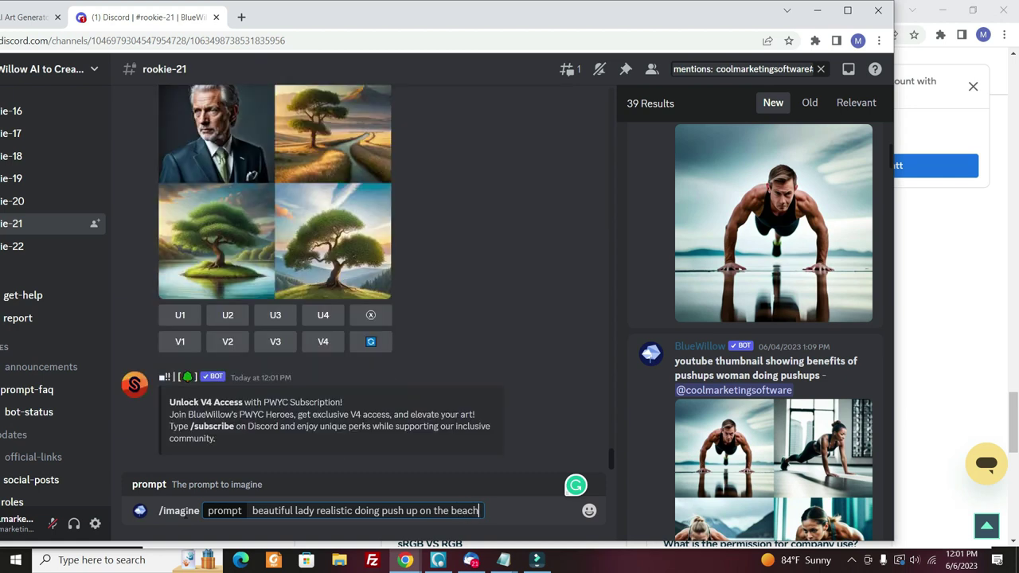
key("Return")
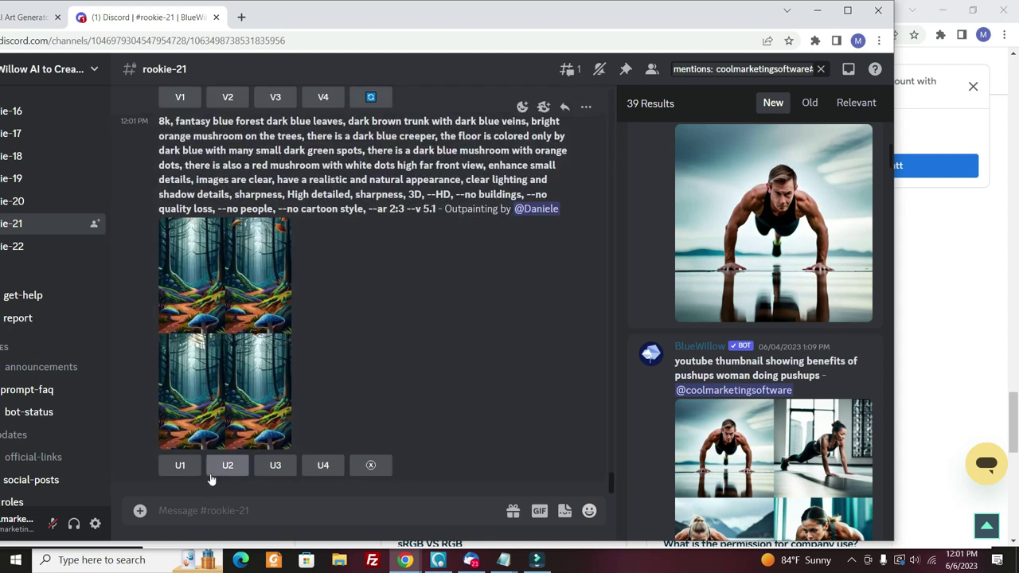
key("ctrl+f")
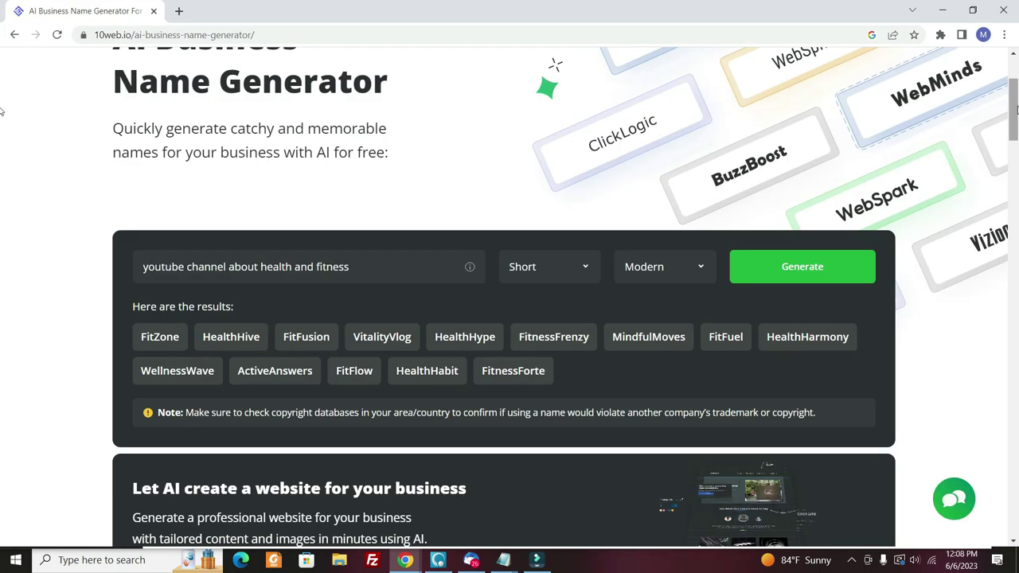
- Scroll through the 10Web name suggestions such as FitZone and HealthHive
scroll(3, 109, "up", 2)
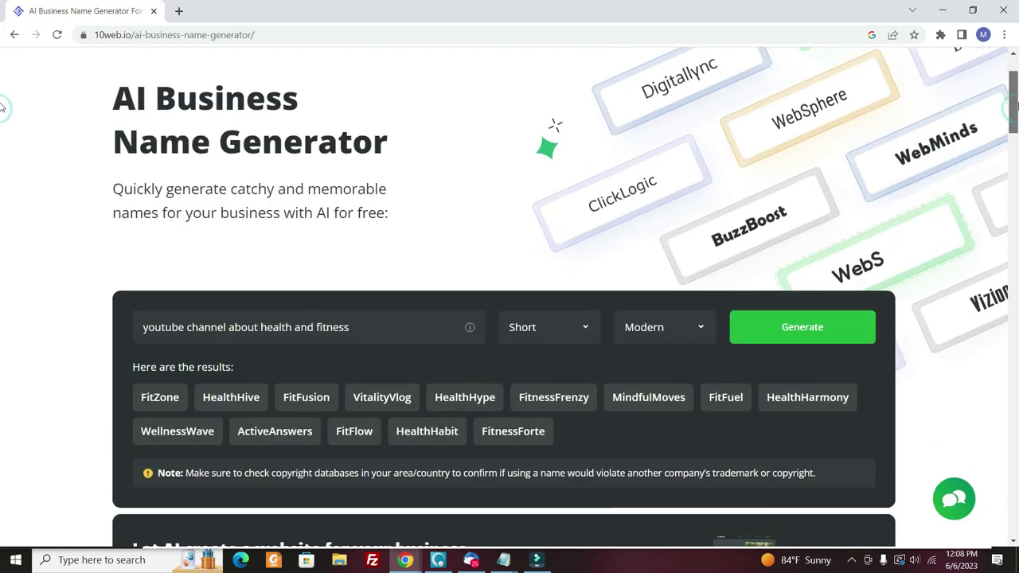
scroll(2, 109, "down", 2)
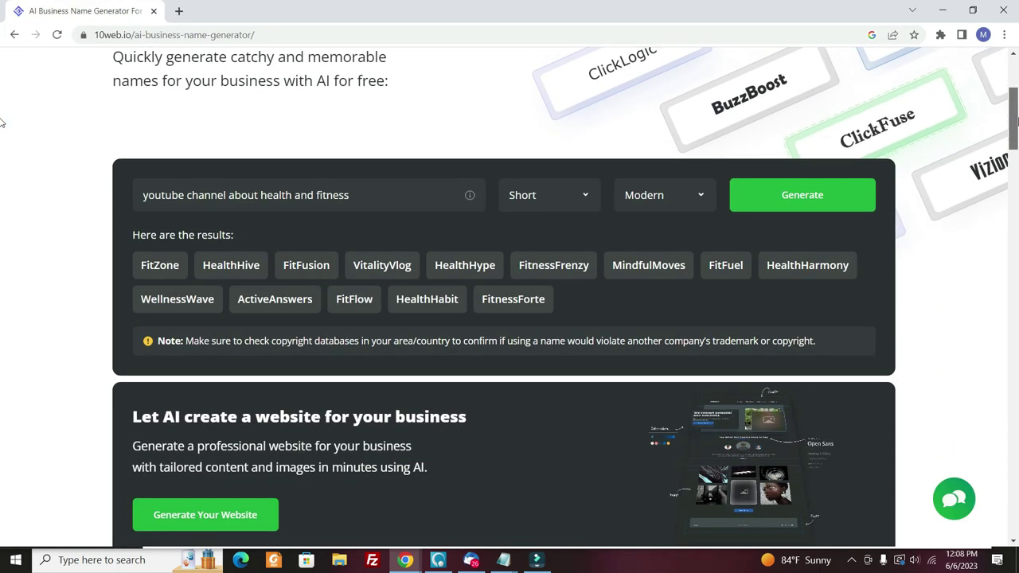
scroll(3, 119, "up", 2)
scroll(2, 112, "down", 1)
scroll(2, 112, "down", 2)
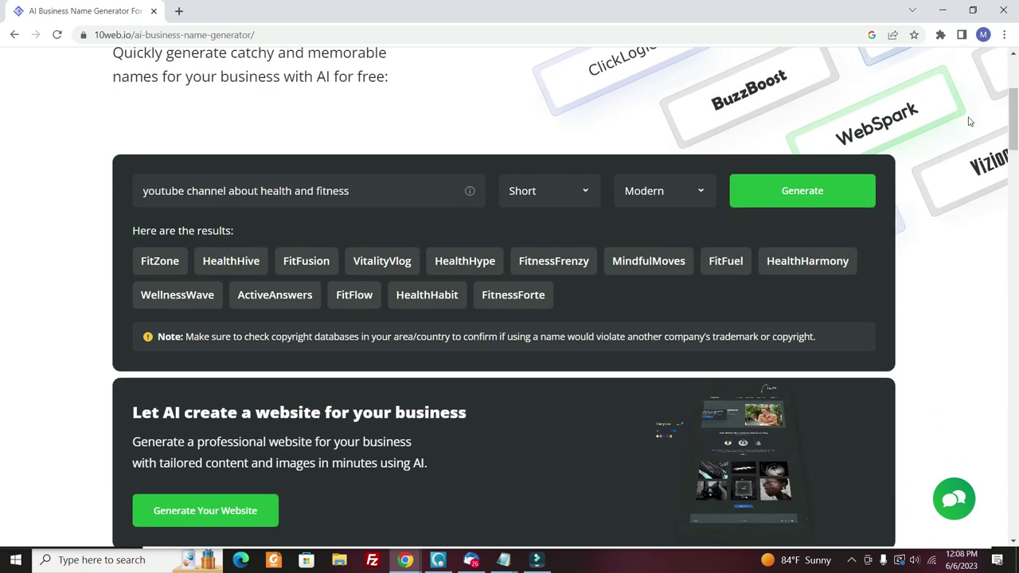
scroll(2, 108, "up", 2)
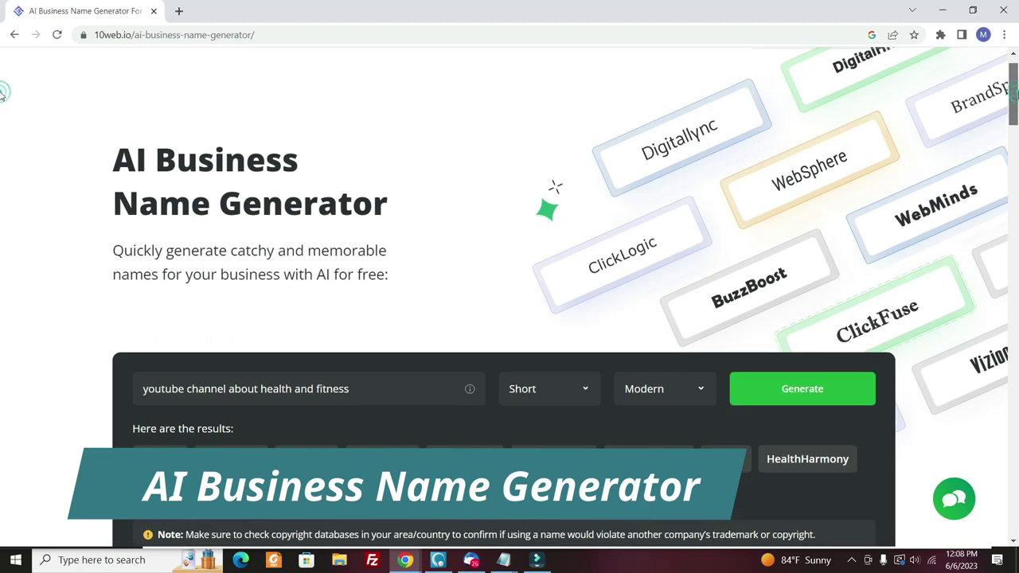
scroll(1, 90, "up", 1)
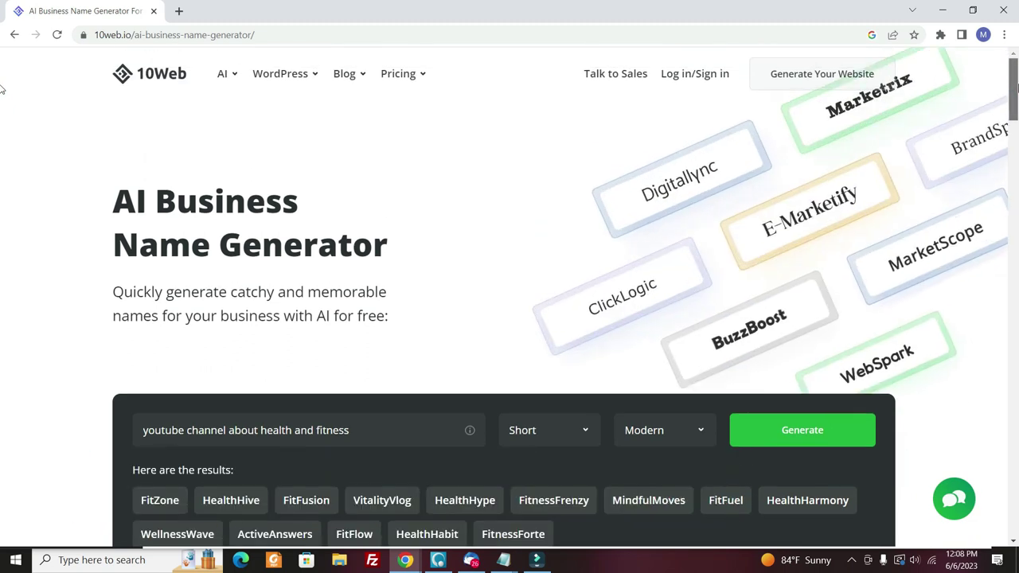
scroll(2, 105, "down", 1)
scroll(2, 106, "down", 1)
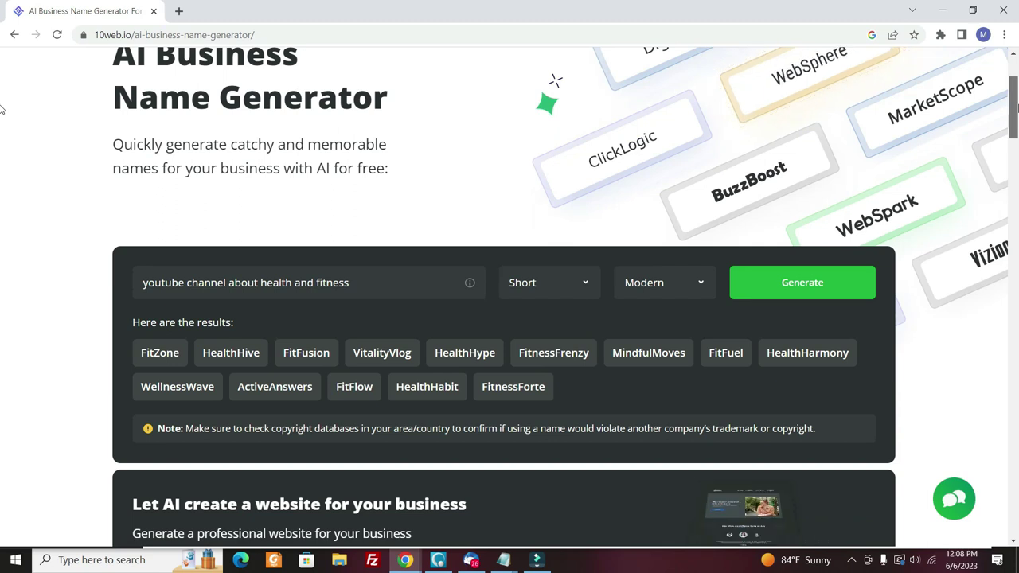
scroll(2, 109, "down", 1)
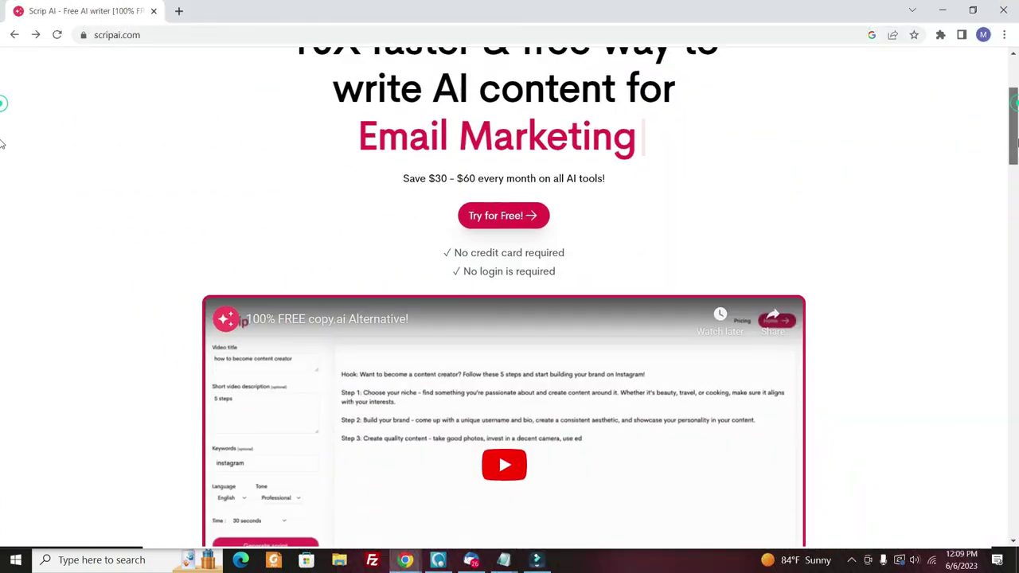
- Browse the Script AI free use-case tool cards down the page and back to the top
scroll(1, 145, "down", 8)
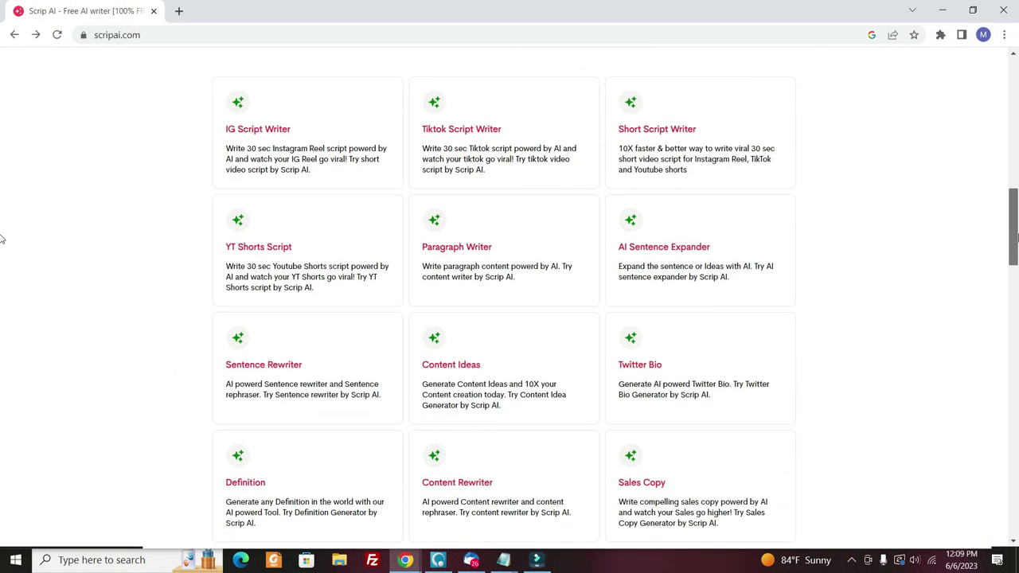
scroll(2, 238, "down", 4)
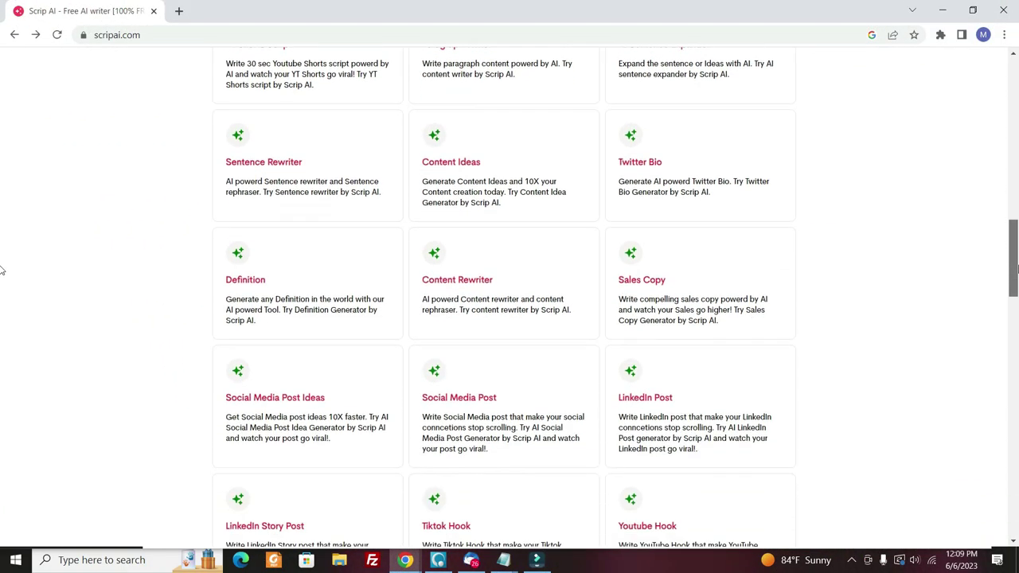
scroll(2, 289, "down", 3)
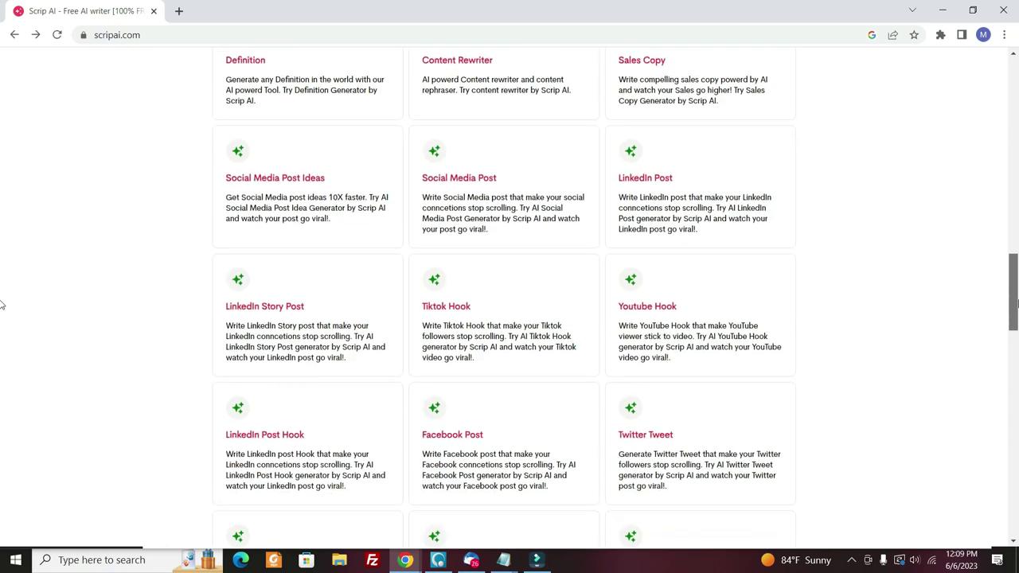
scroll(1, 330, "down", 3)
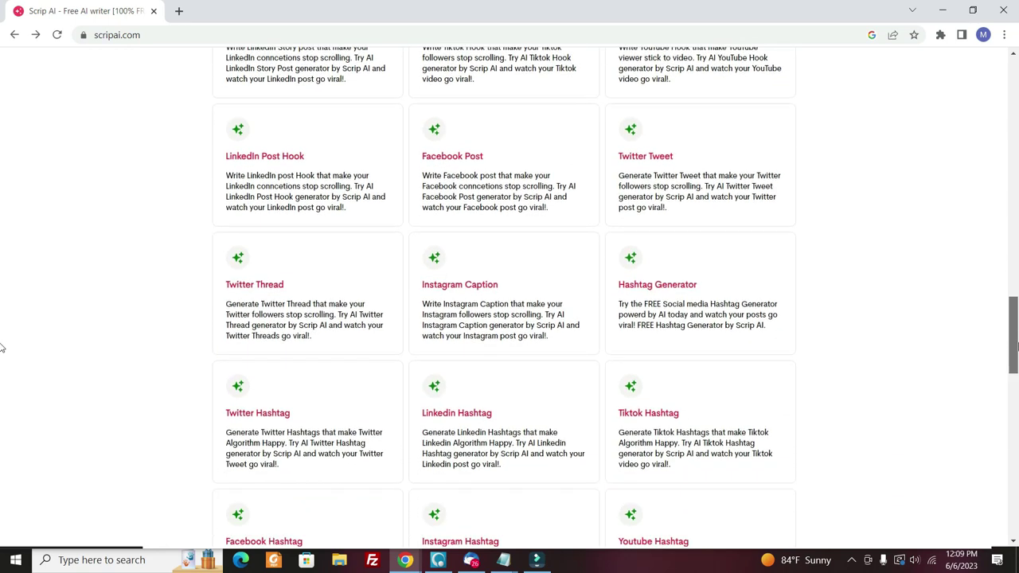
left_click_drag(1016, 363, 1011, 227)
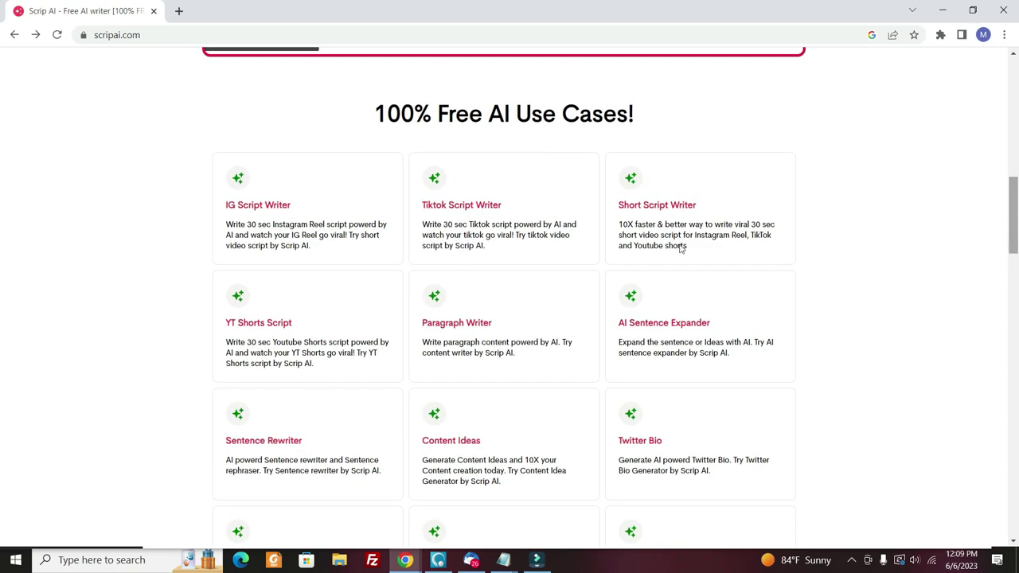
scroll(3, 231, "down", 3)
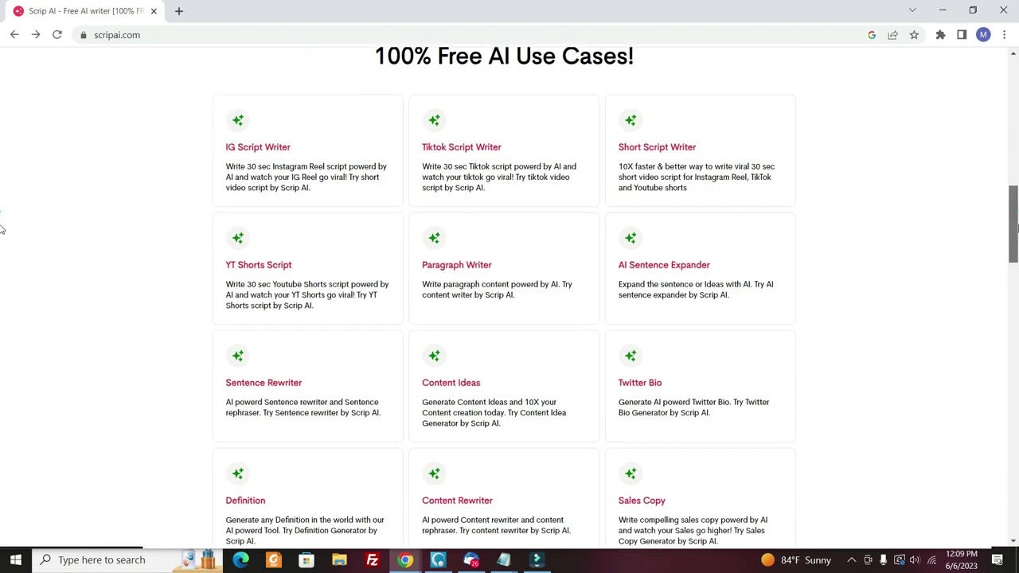
left_click_drag(1014, 223, 1014, 63)
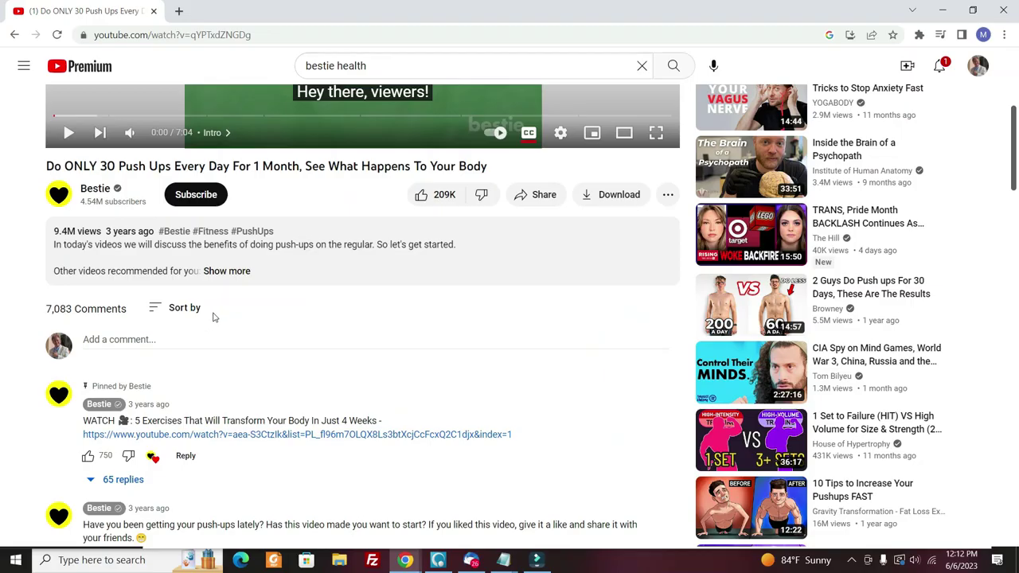
- Scroll the push-up video page to read the full description and chapter timestamps
scroll(1015, 146, "up", 2)
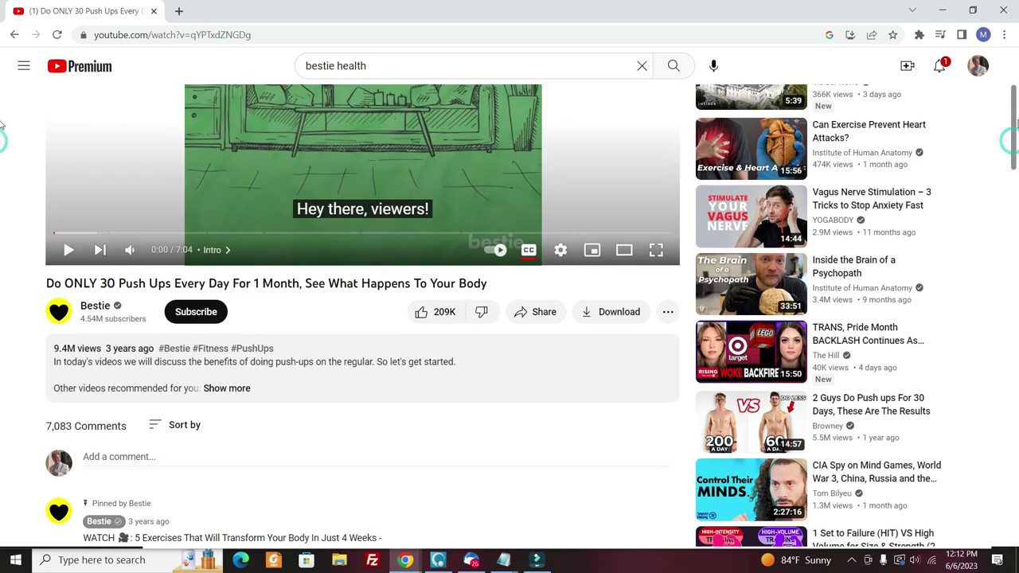
scroll(1017, 141, "down", 1)
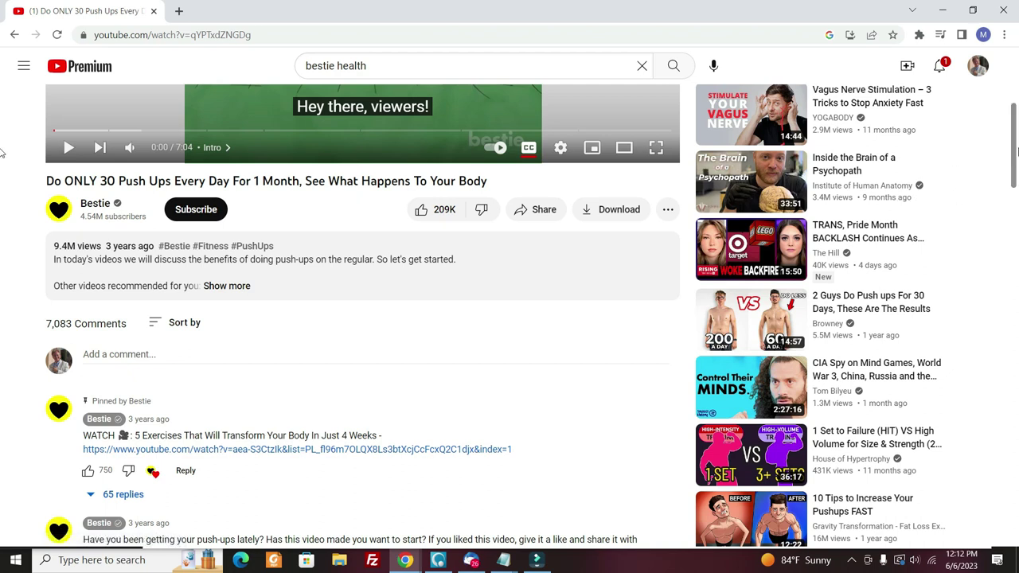
scroll(1014, 147, "up", 1)
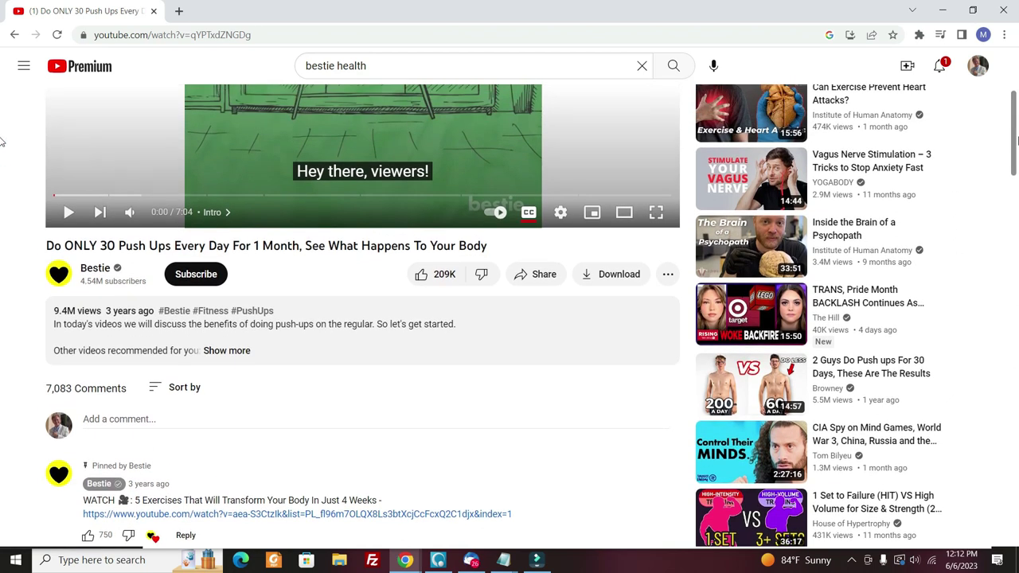
scroll(3, 142, "down", 3)
scroll(2, 169, "up", 1)
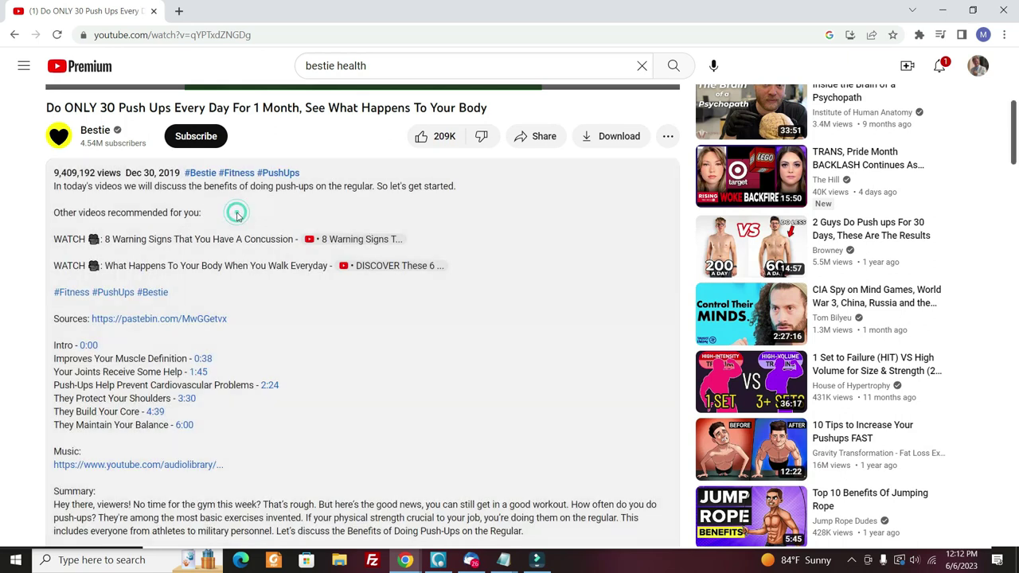
left_click(227, 212)
left_click_drag(1014, 132, 883, 264)
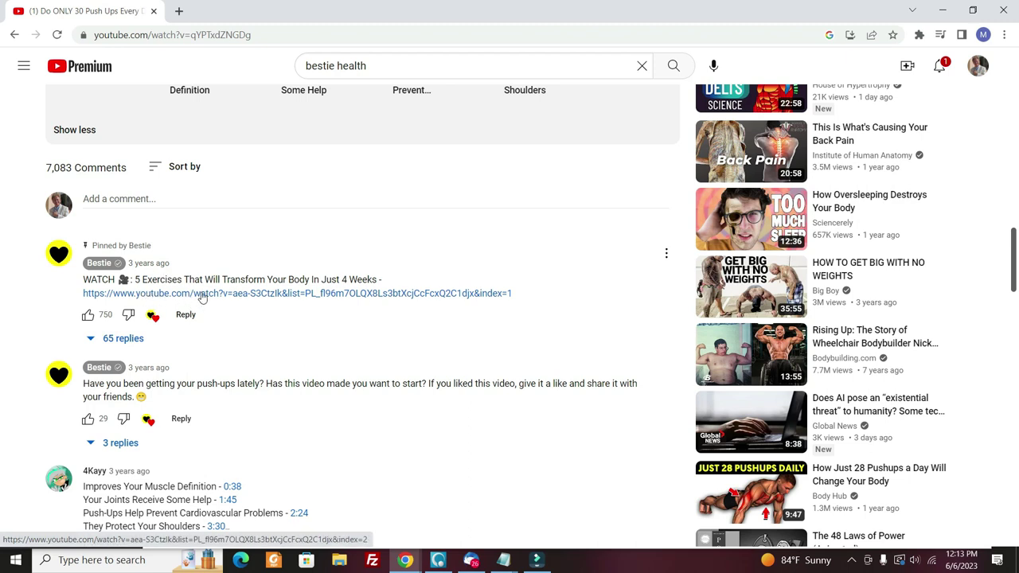
left_click_drag(1014, 276, 1014, 100)
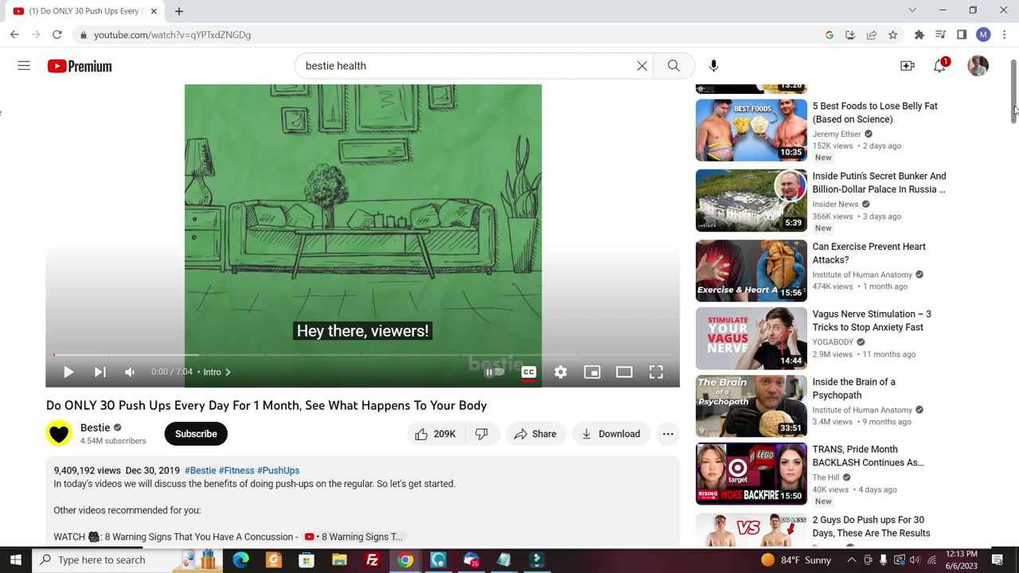
scroll(2, 109, "down", 1)
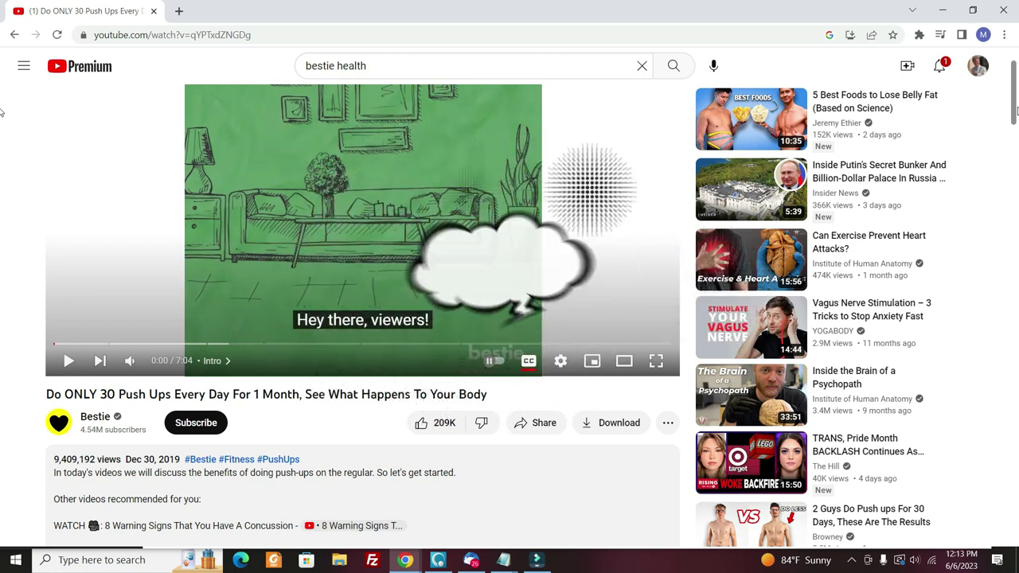
scroll(1, 111, "down", 1)
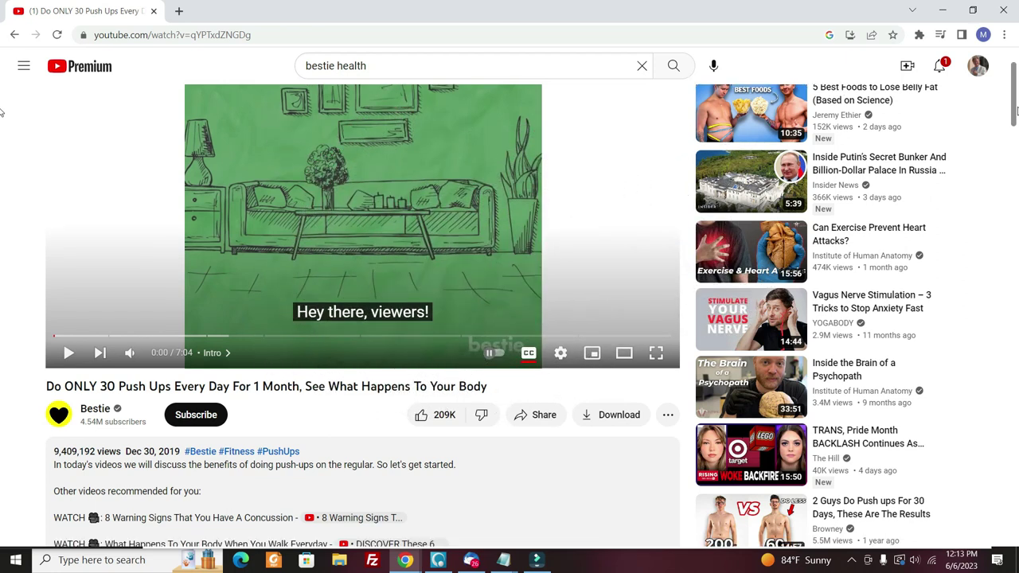
scroll(2, 110, "down", 2)
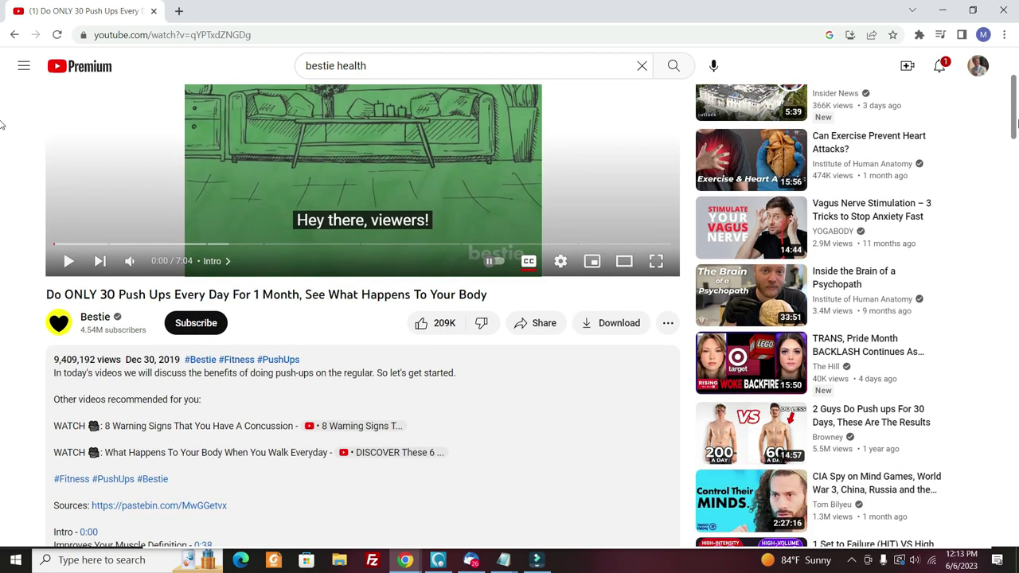
scroll(2, 131, "down", 1)
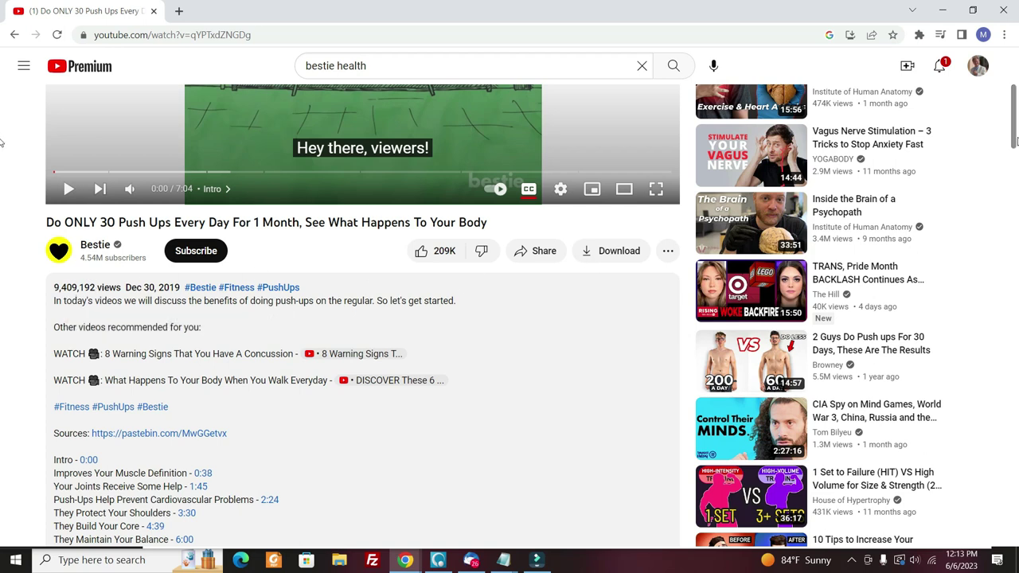
scroll(2, 147, "down", 2)
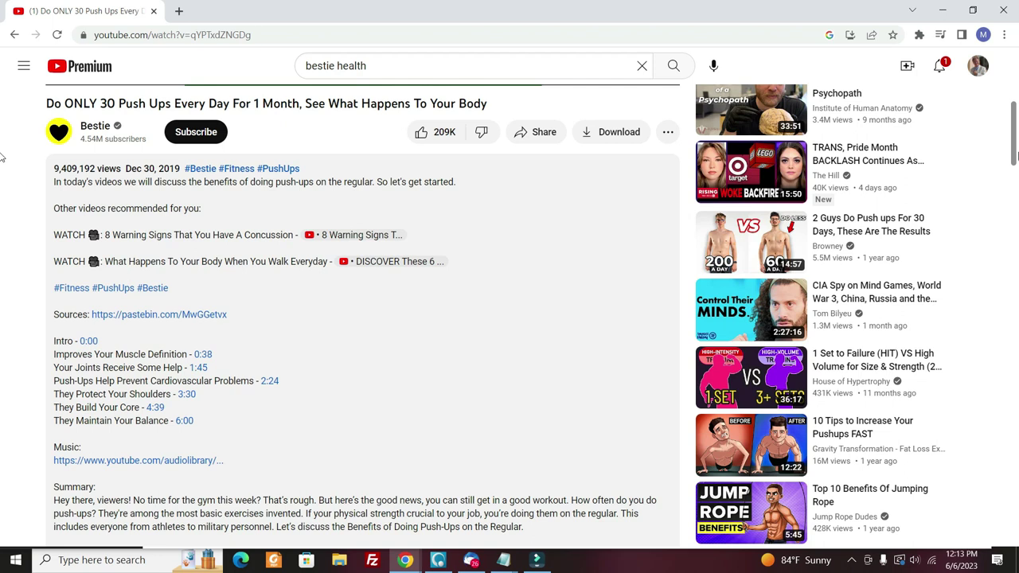
scroll(2, 157, "down", 3)
scroll(2, 166, "up", 2)
scroll(1, 167, "up", 5)
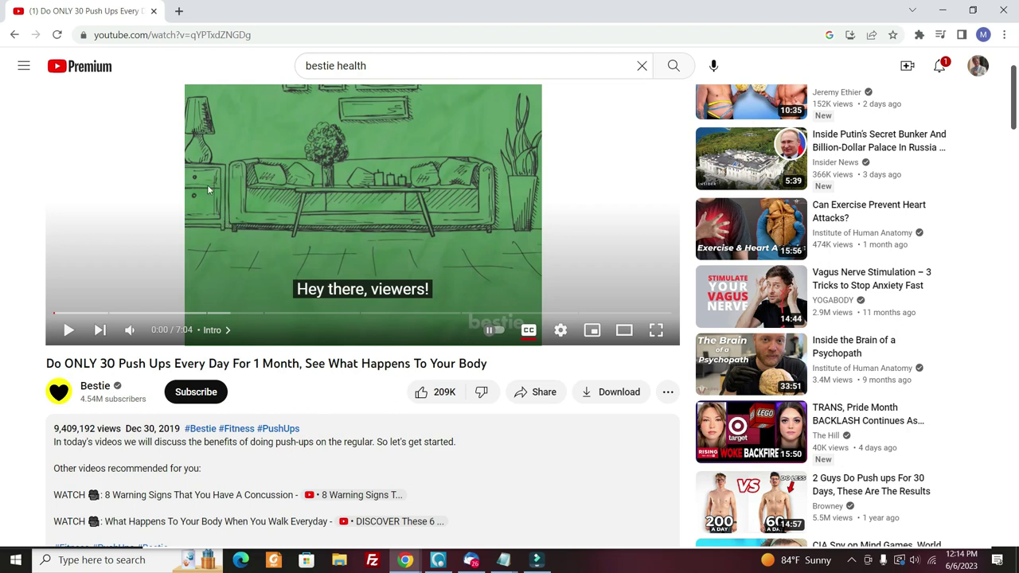
- Replace the YouTube address to visit freelancer.com, then go back to the push-up video
left_click(262, 35)
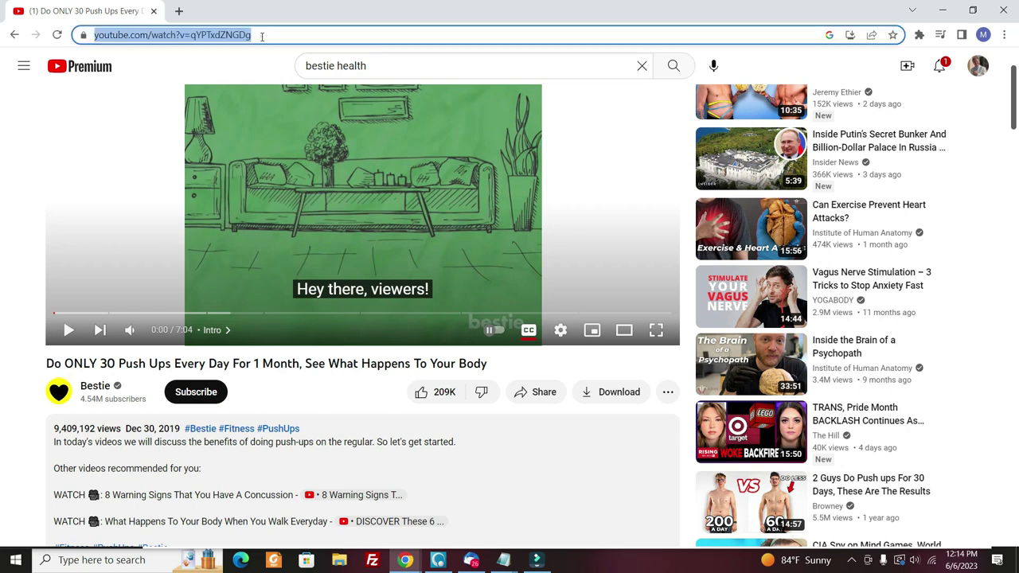
key("BackSpace")
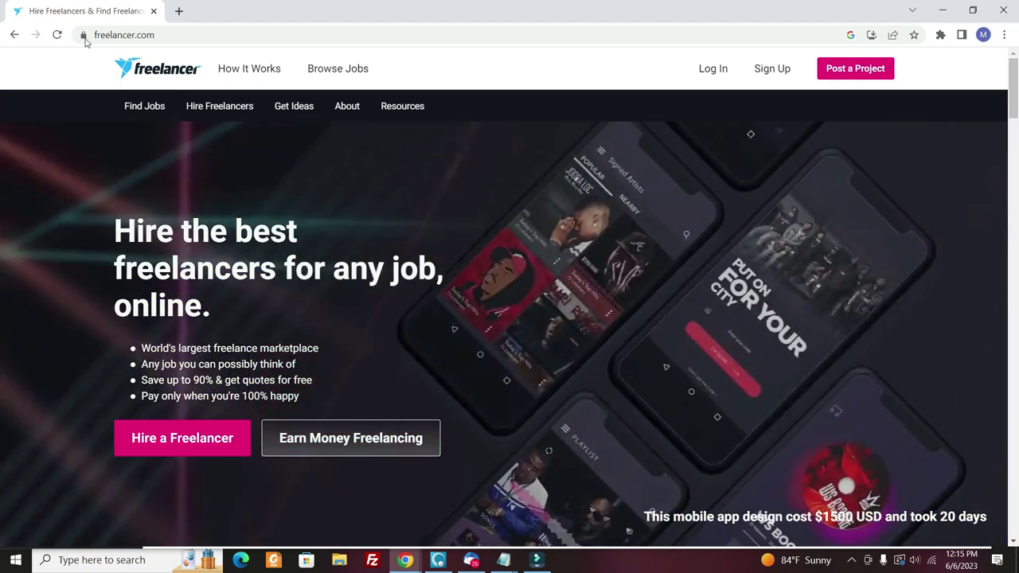
left_click(14, 35)
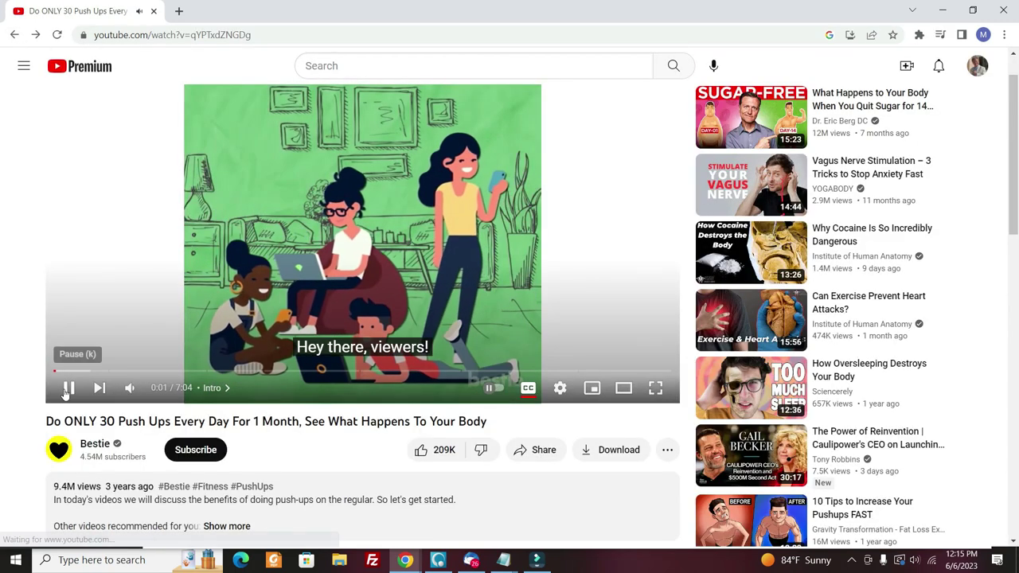
- Pause Bestie's push-up video at 0:01 and scroll the page down and back up
left_click(69, 387)
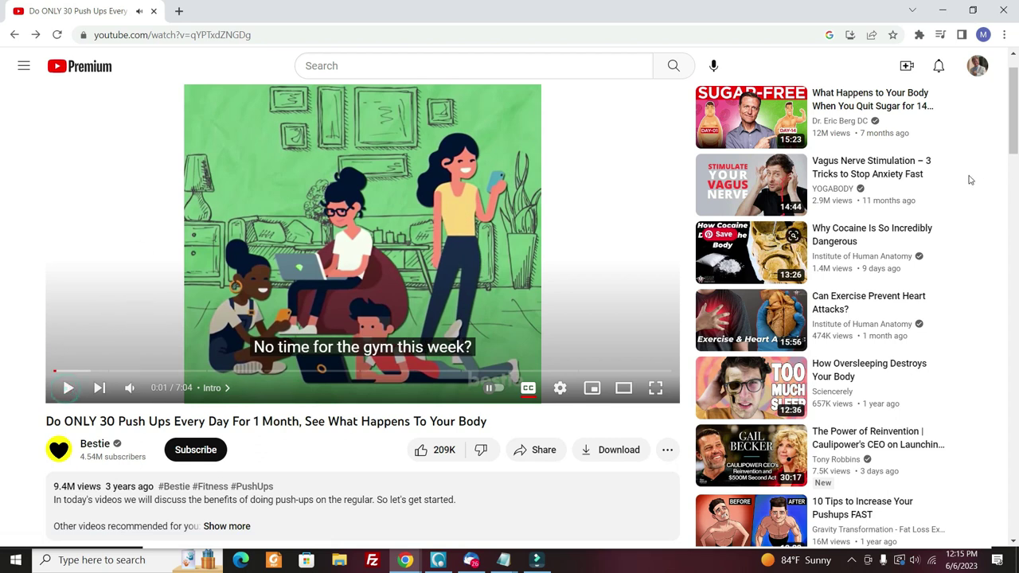
scroll(3, 146, "down", 3)
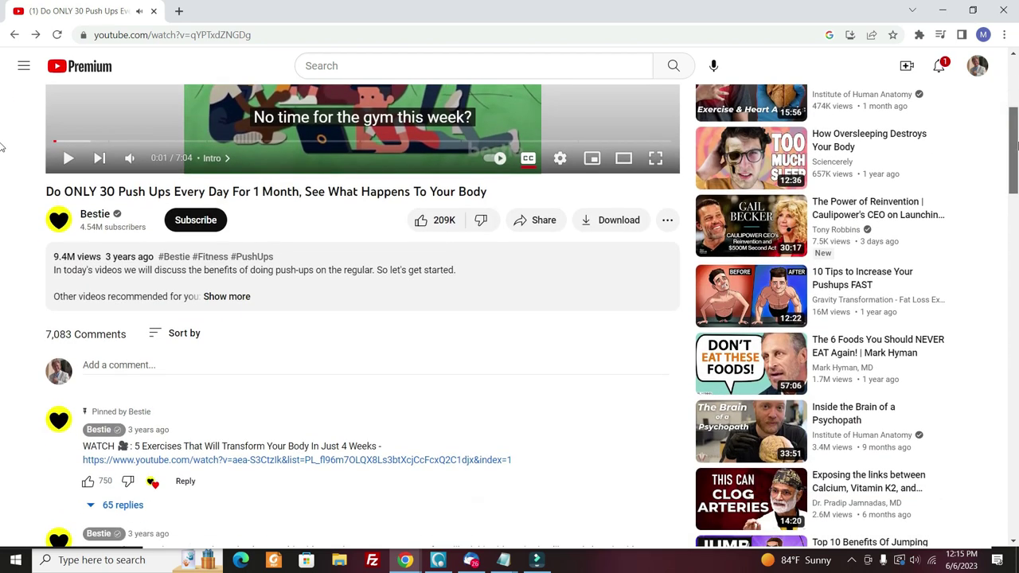
scroll(2, 146, "up", 2)
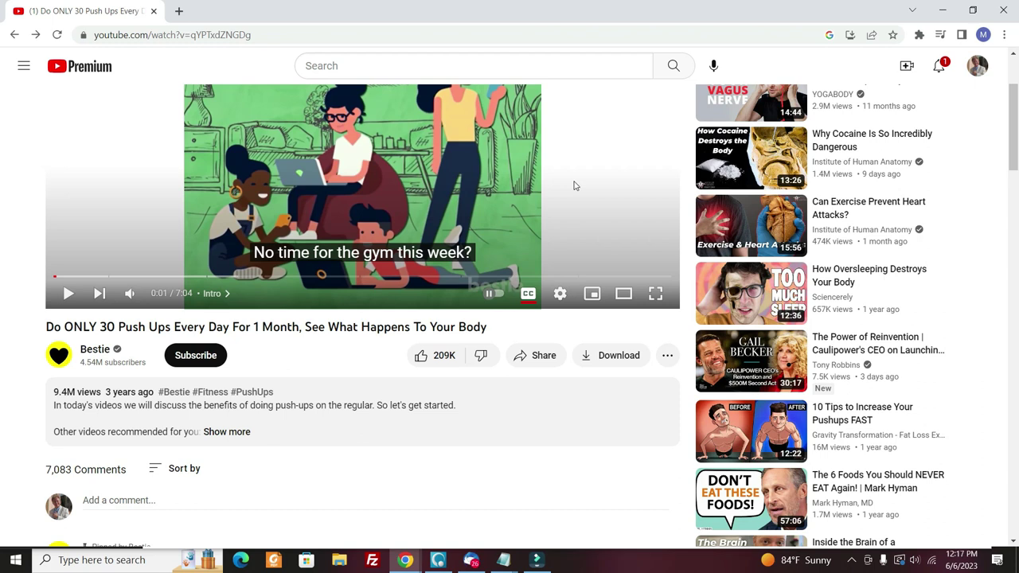
scroll(565, 186, "up", 2)
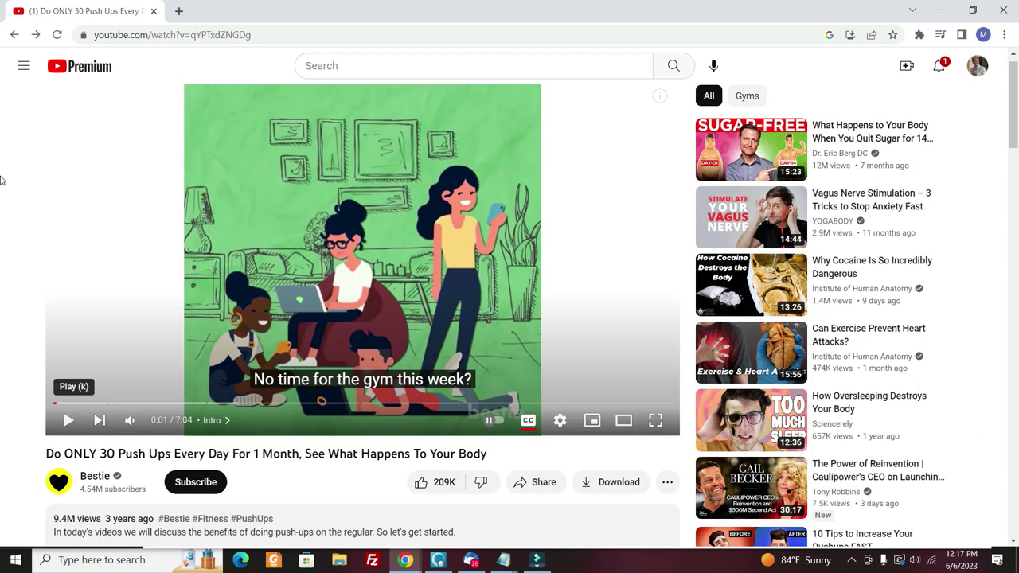